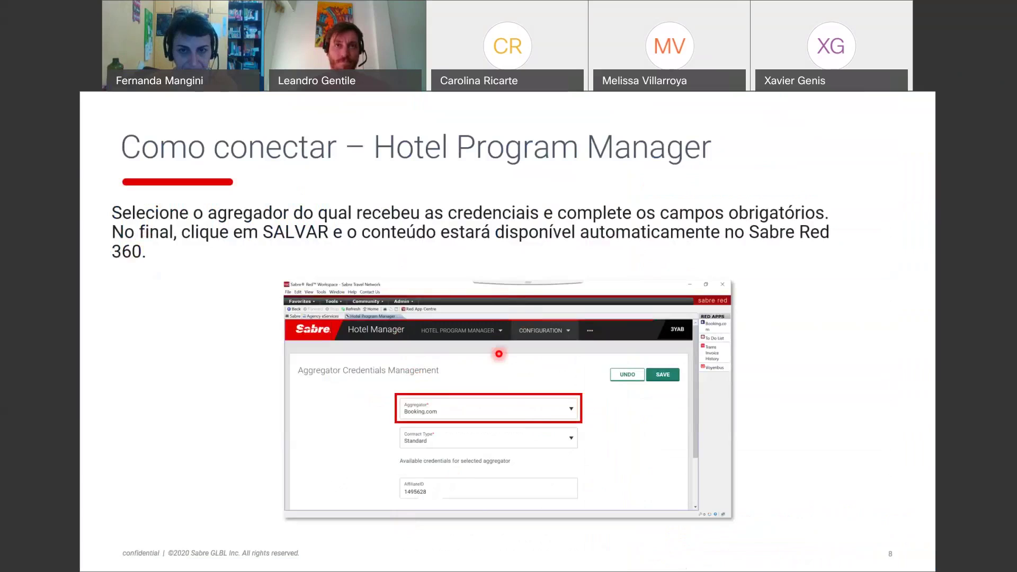
# - Advance the shared deck past the Booking.com sign-up and live-demo slides to slide 11, 'Comandos disponíveis'
pyautogui.press('Right')
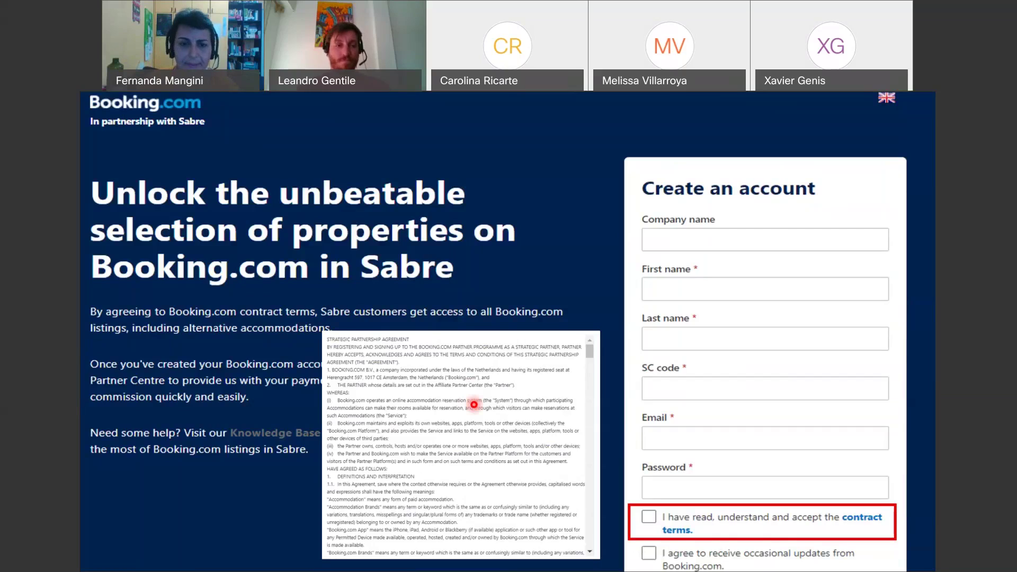
pyautogui.hotkey('alt', 'Tab')
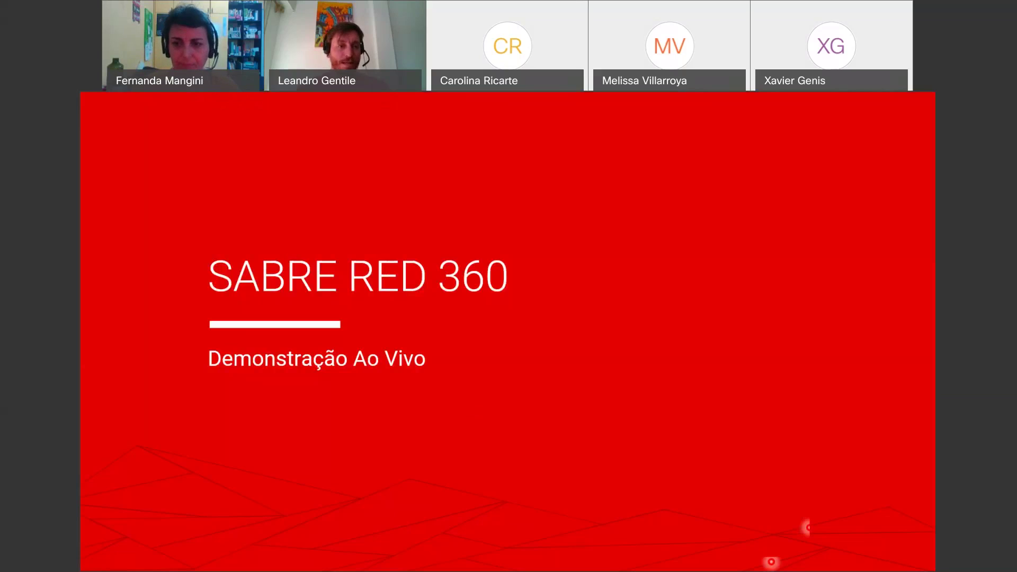
pyautogui.press('Escape')
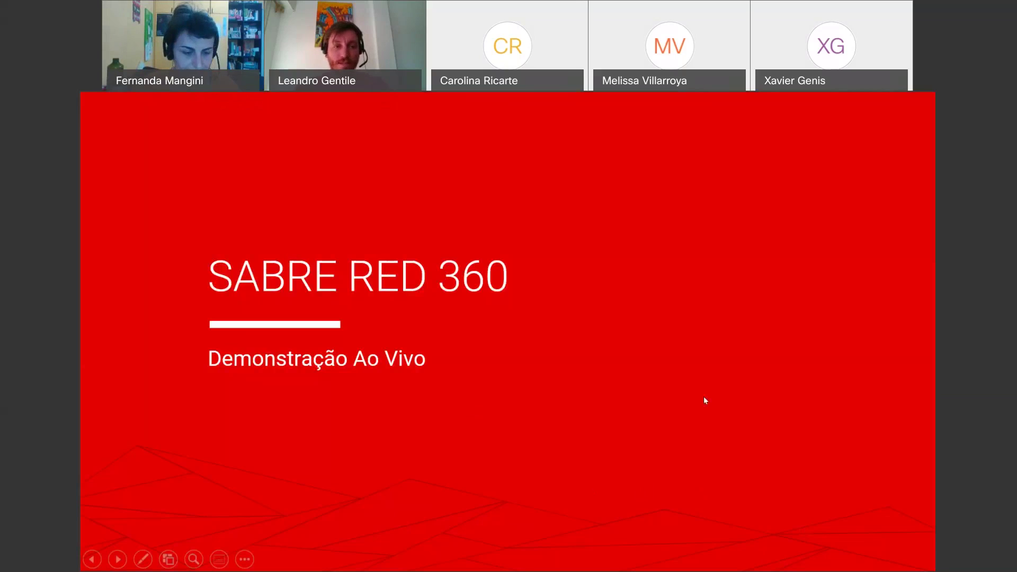
pyautogui.click(704, 400)
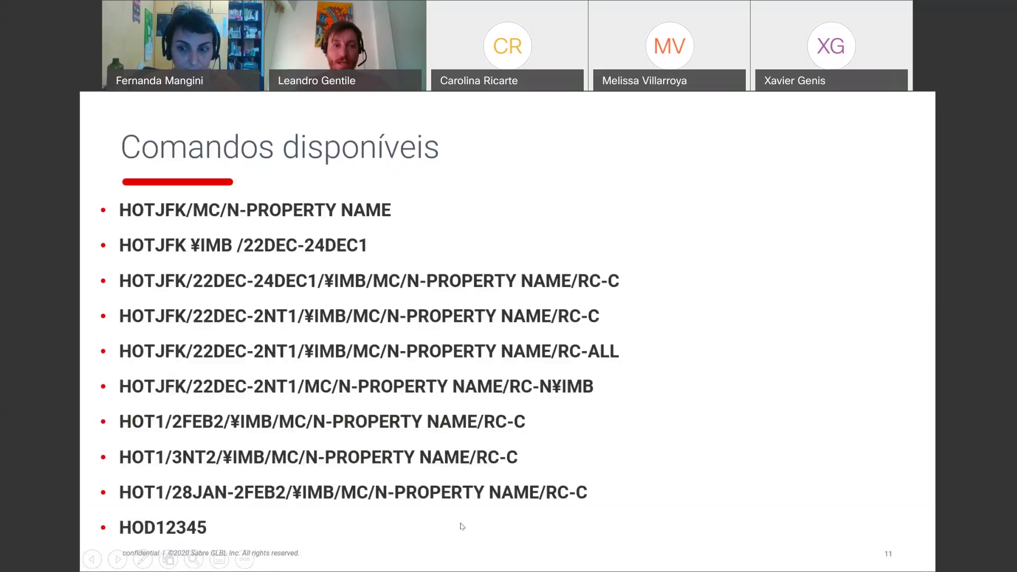
# - End the PowerPoint slideshow so the Sabre Red Workspace test record can be shared
pyautogui.press('Escape')
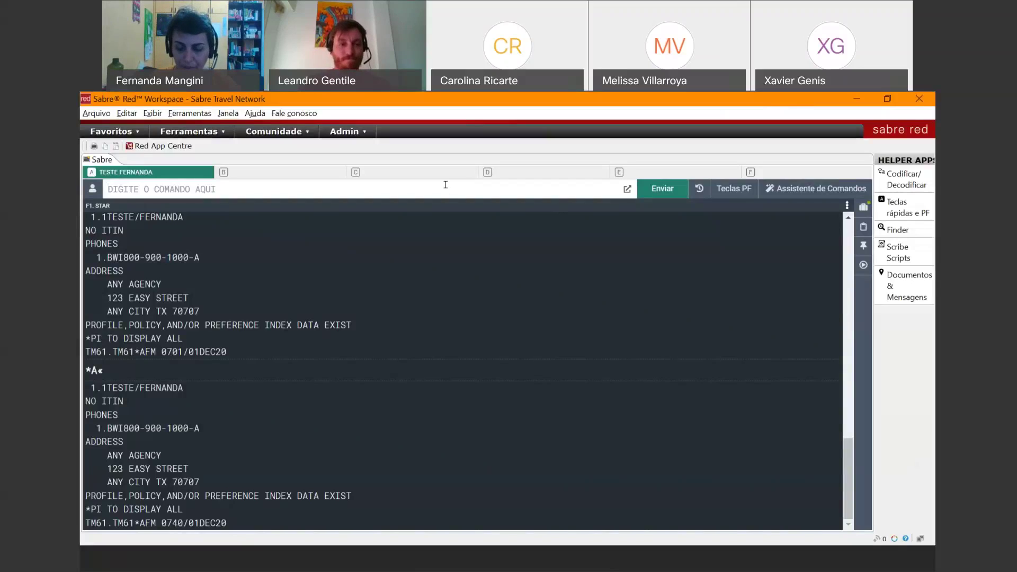
# - Clear the terminal and run HOTSAO¥SAB/20DEC-21DEC/1/RT/N-MERCURE to list São Paulo Mercure hotels
pyautogui.hotkey('ctrl', 'BackSpace')
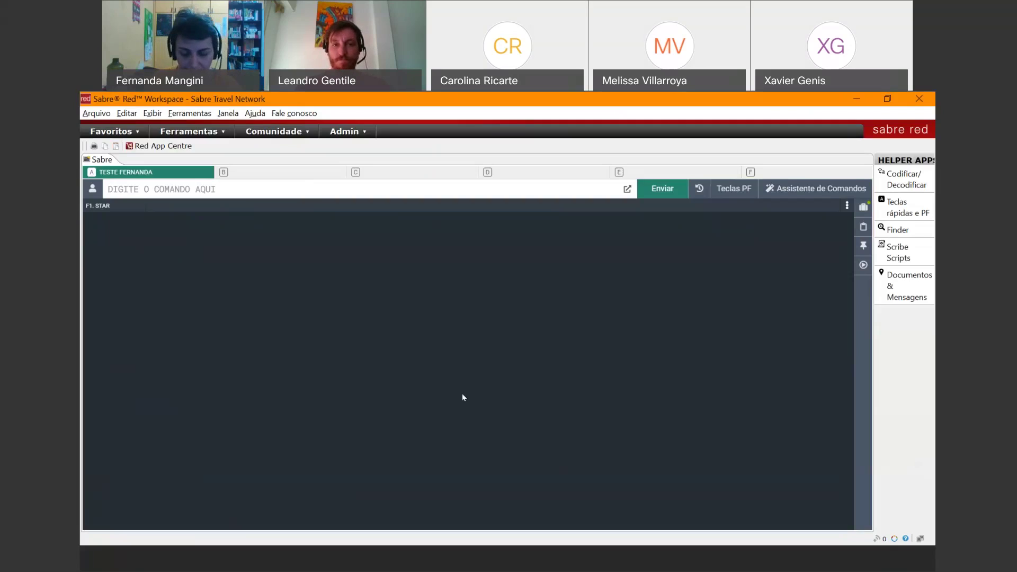
pyautogui.write('HOTSAO¥SAB/20DEC-21DEC/')
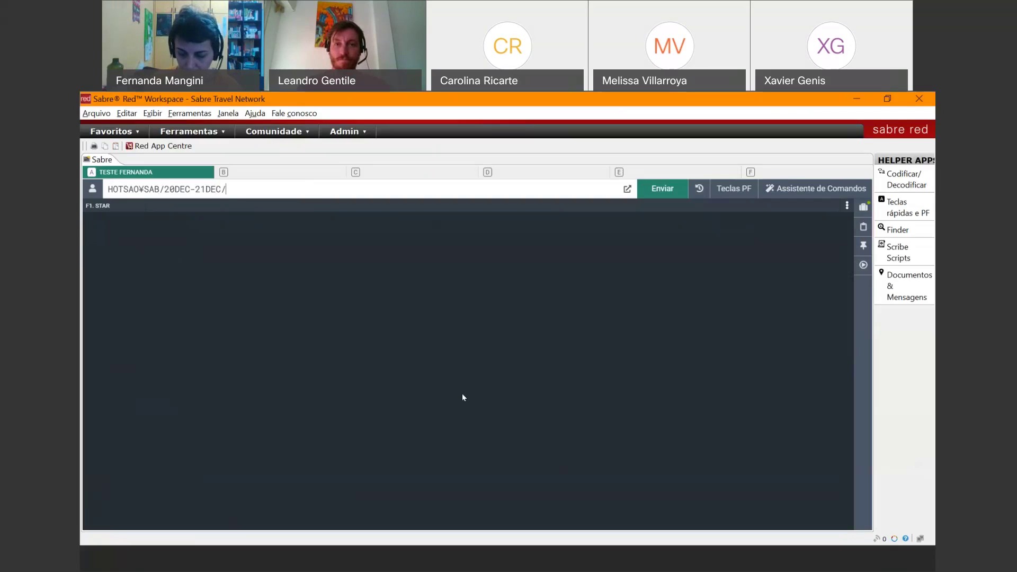
pyautogui.press('BackSpace')
pyautogui.write('1/RT')
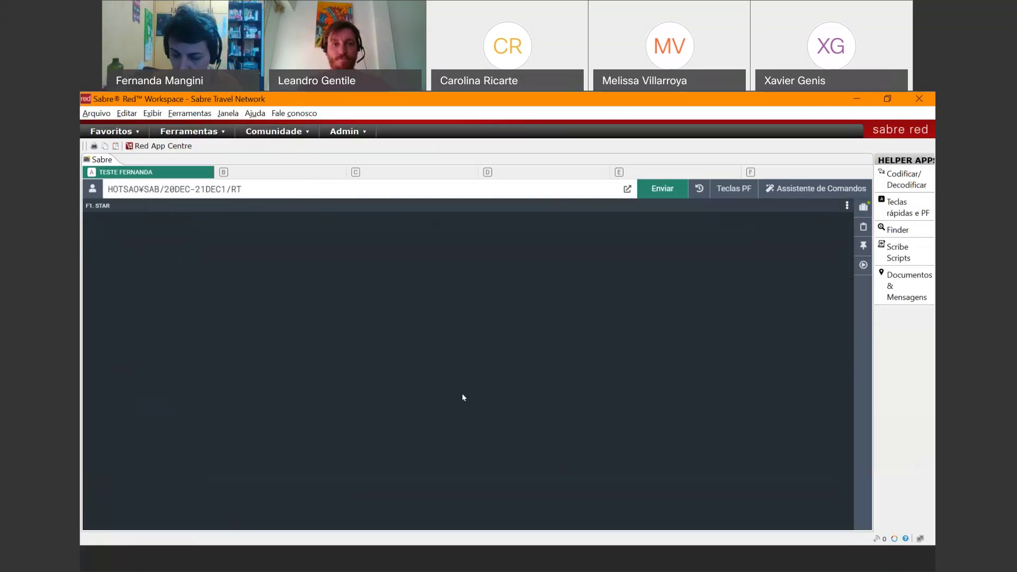
pyautogui.write('/N-MERCURE')
pyautogui.press('Return')
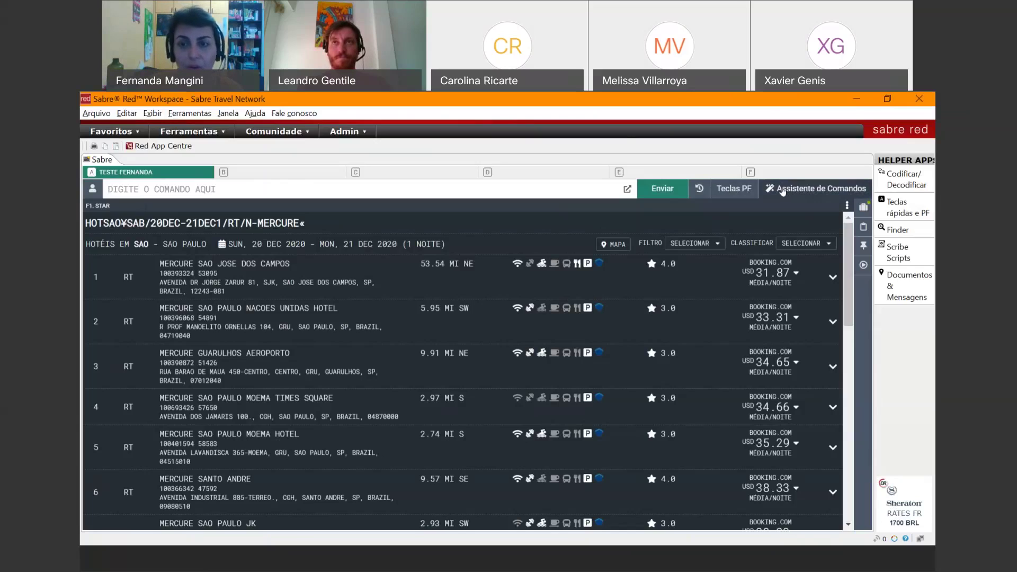
# - In the Hotels command assistant, set location DFW (Dallas/Fort Worth) and check-in 17 March 2021
pyautogui.click(782, 190)
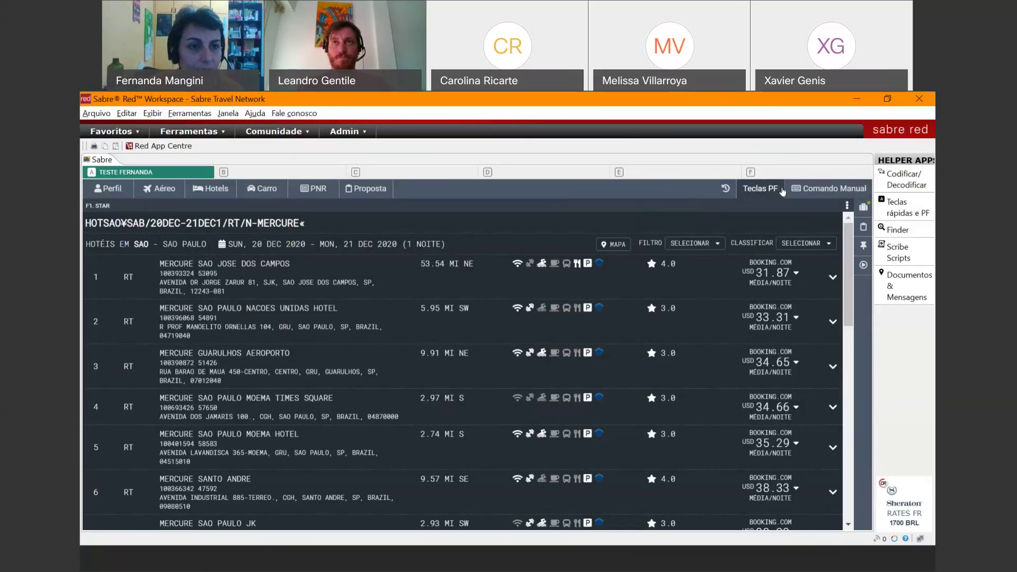
pyautogui.click(205, 192)
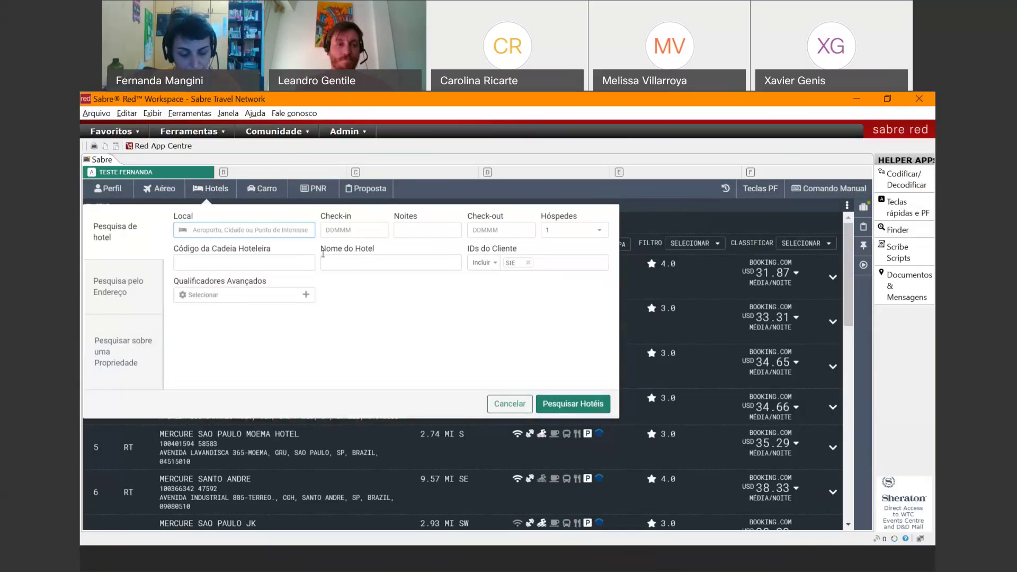
pyautogui.write('dfw')
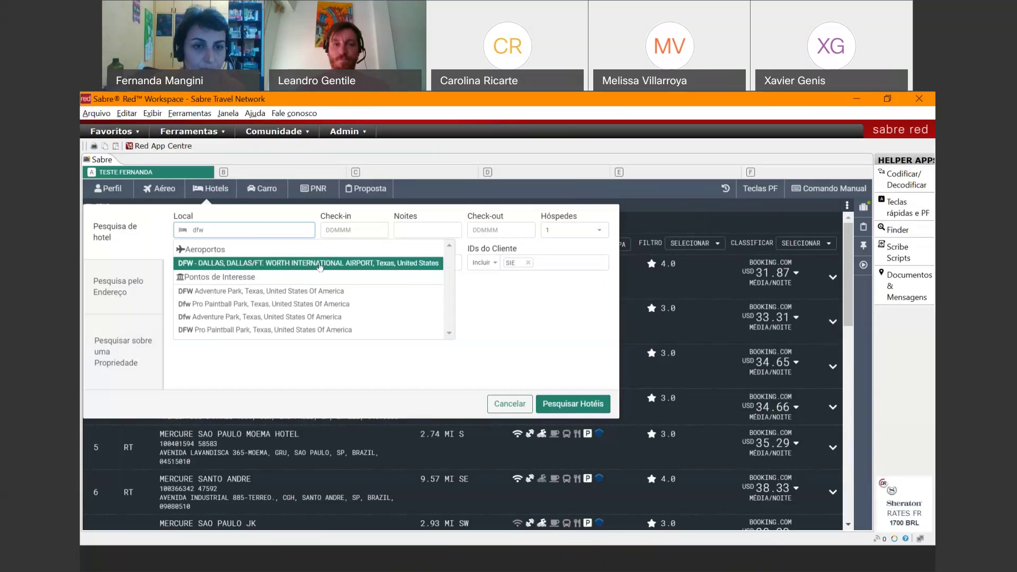
pyautogui.click(320, 264)
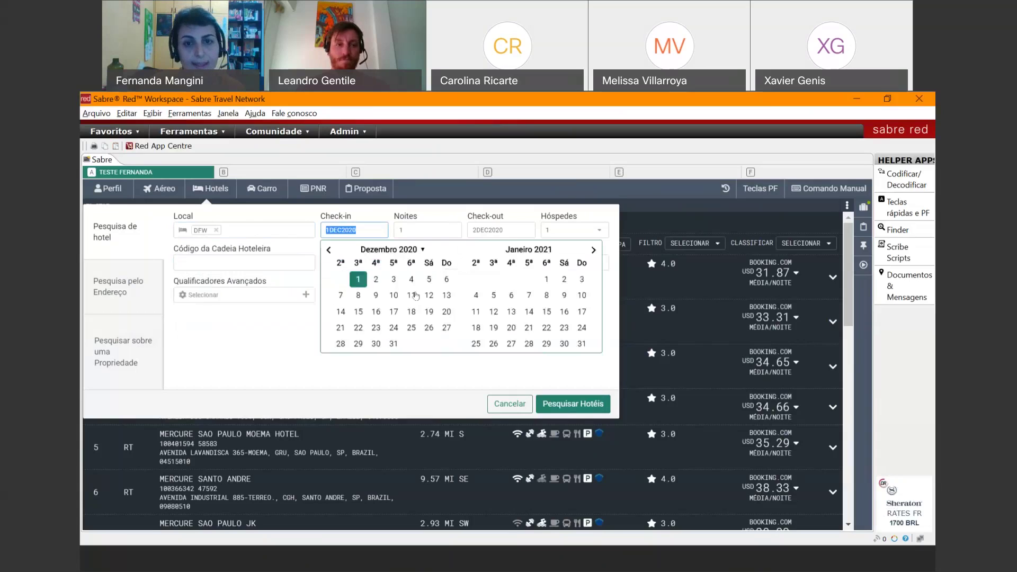
pyautogui.click(591, 255)
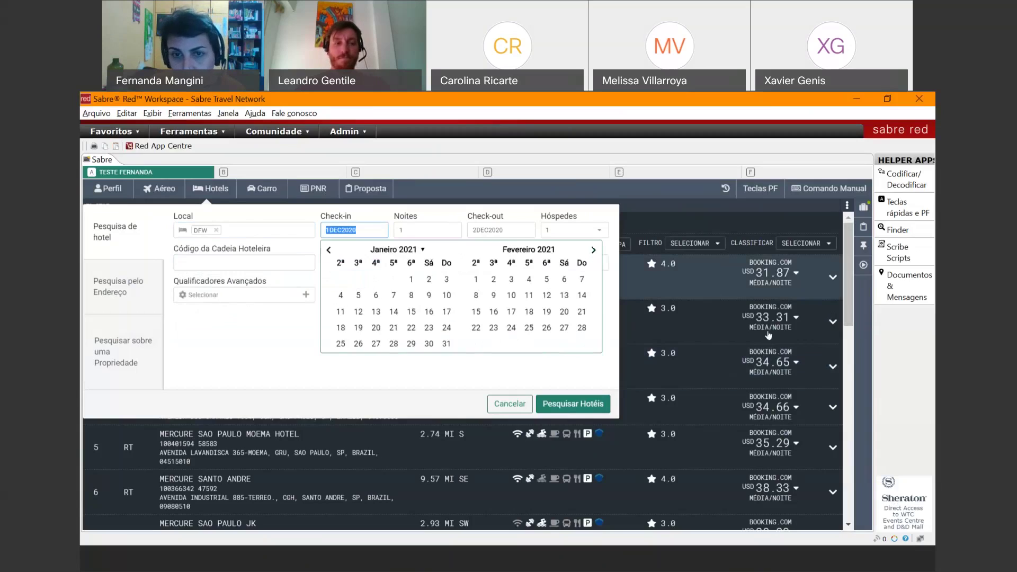
pyautogui.click(592, 251)
pyautogui.click(511, 312)
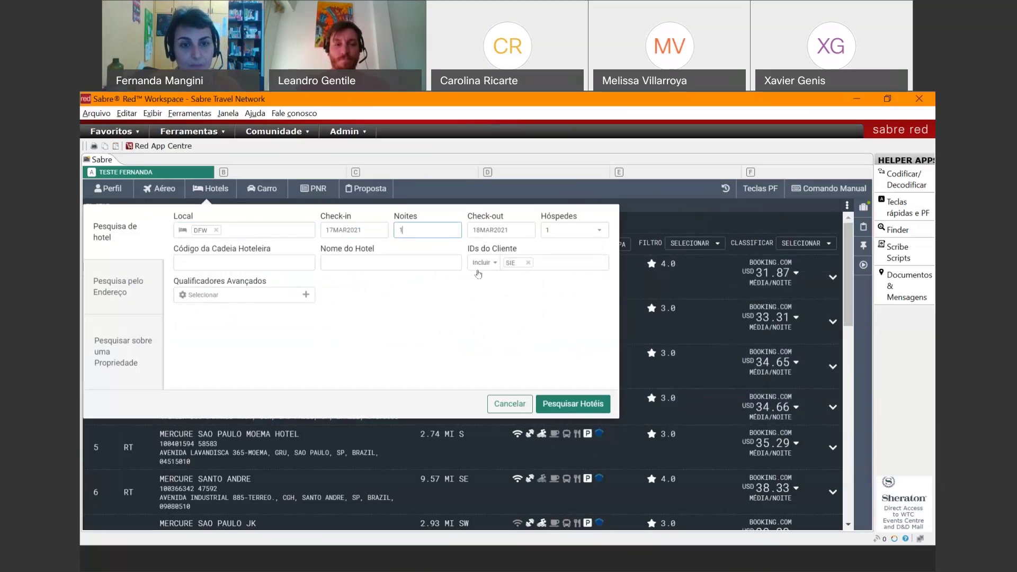
# - Set chain HY - Hyatt Hotels and Resorts, add client ID SAB, and run the search
pyautogui.click(260, 260)
pyautogui.write('HY')
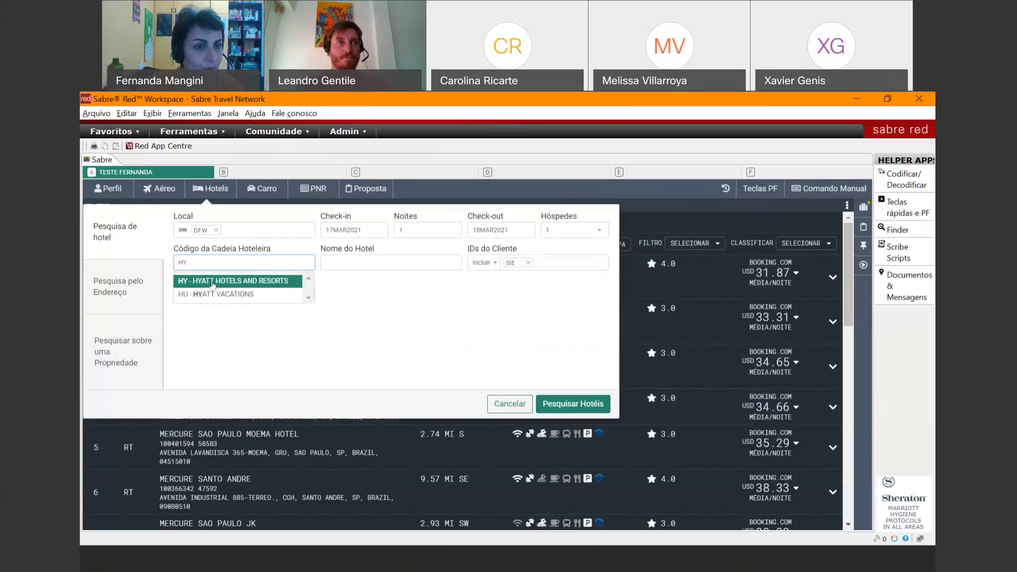
pyautogui.click(215, 283)
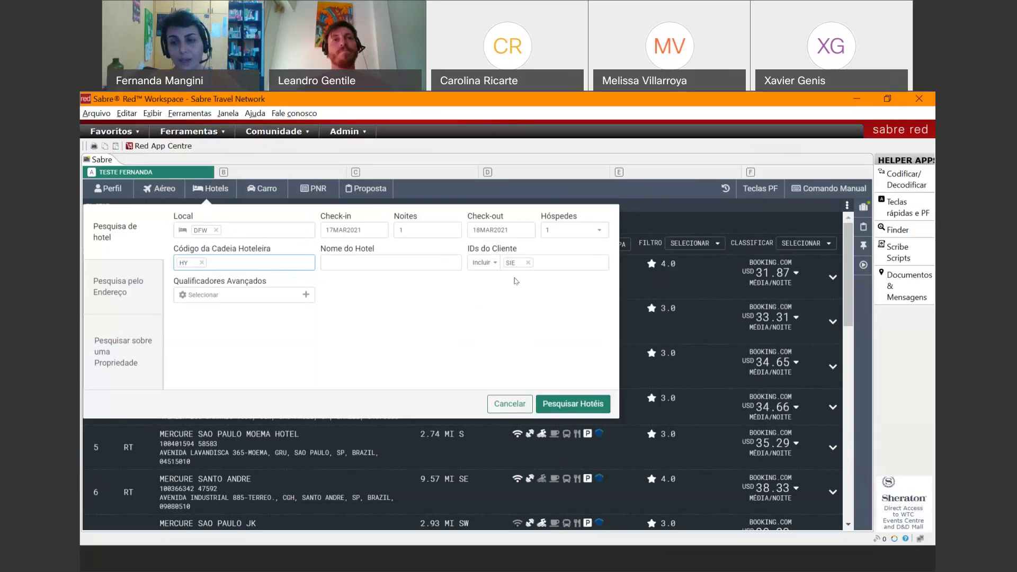
pyautogui.click(544, 261)
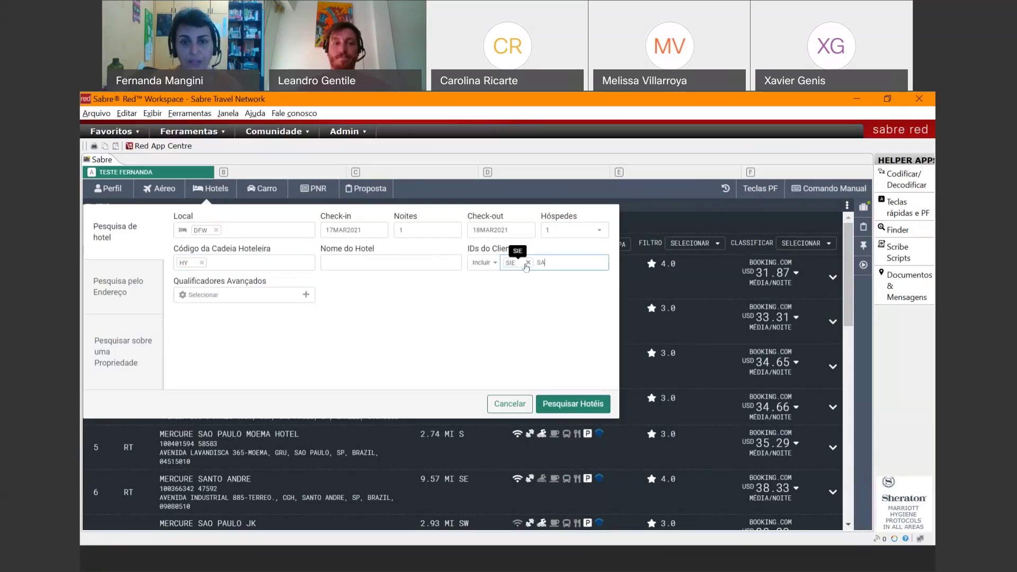
pyautogui.write('B')
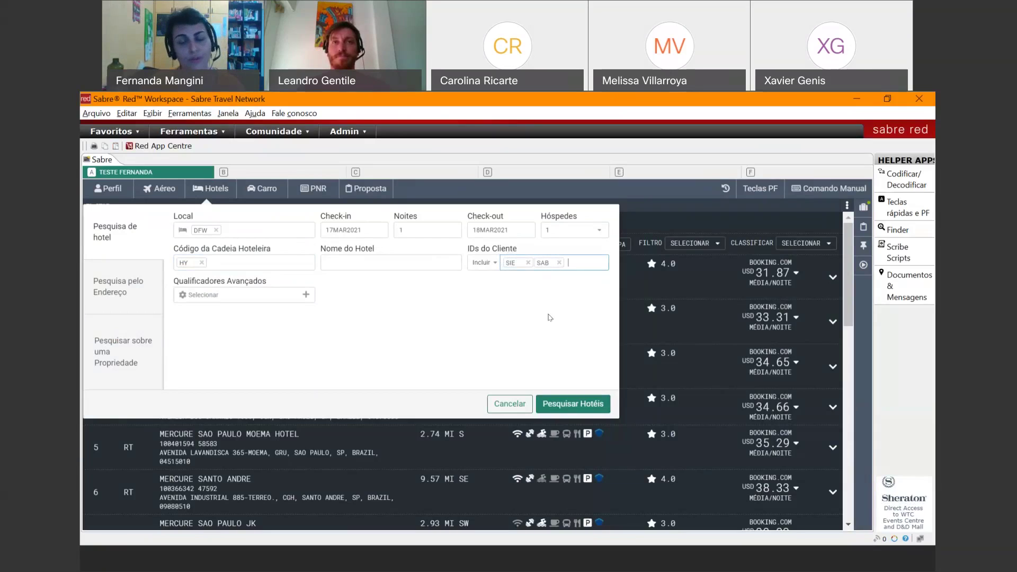
pyautogui.press('Return')
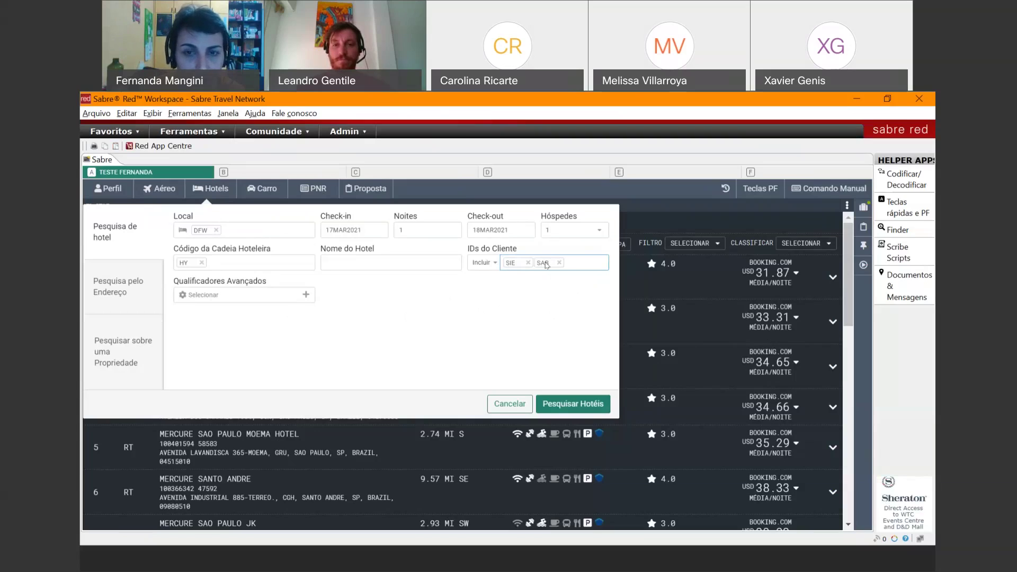
pyautogui.click(306, 296)
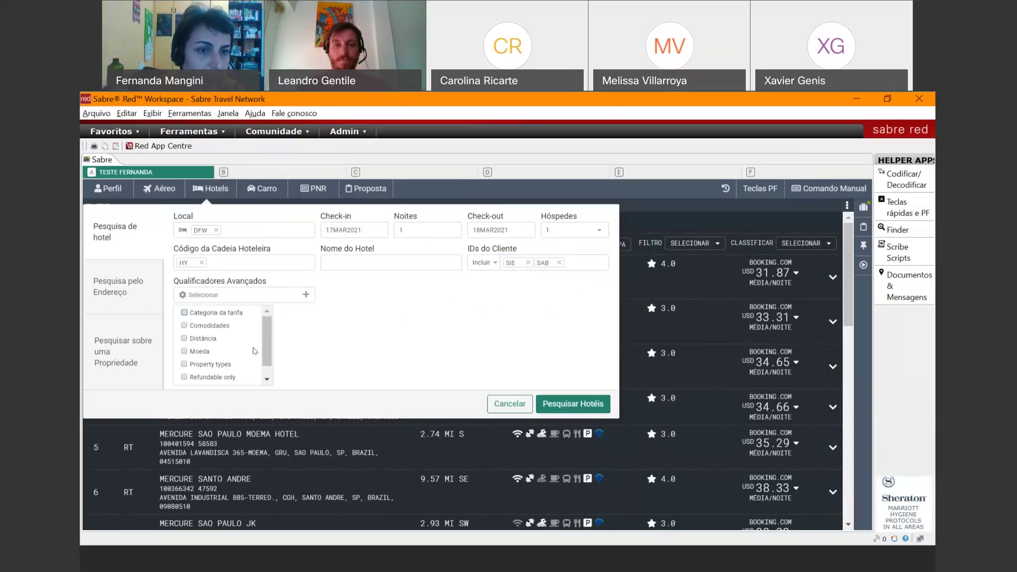
pyautogui.click(325, 350)
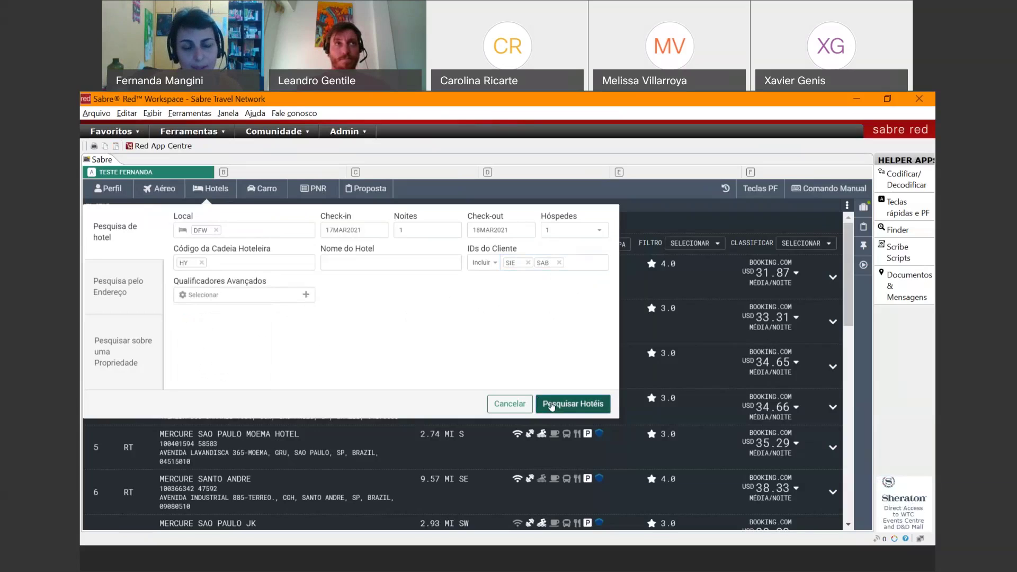
pyautogui.click(551, 405)
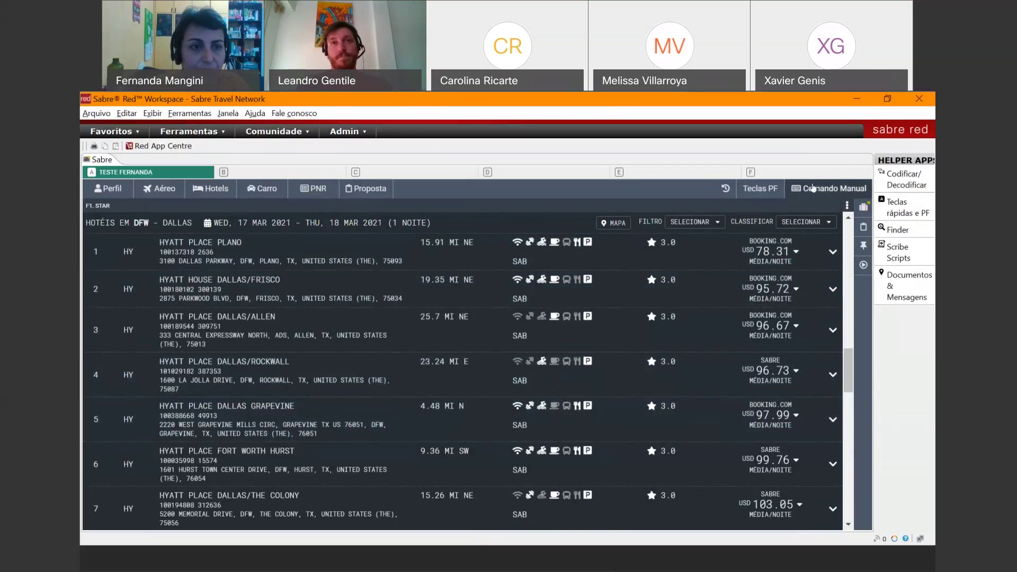
# - Open a fresh hotel search form from the Hotels tab over the Hyatt results
pyautogui.click(206, 189)
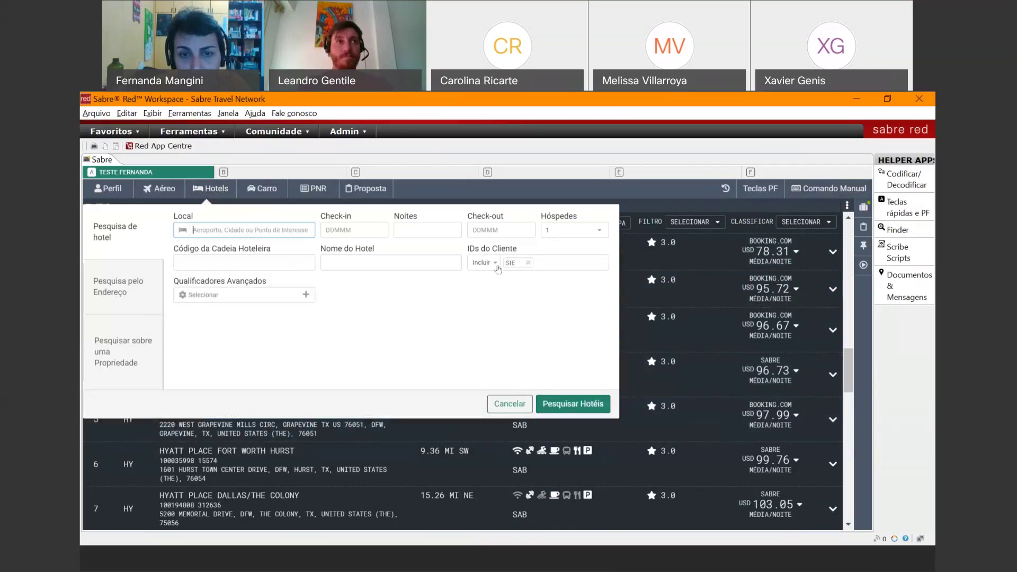
# - Review the client ID Incluir options, then cancel the form and return to the Dallas Hyatt results
pyautogui.click(494, 265)
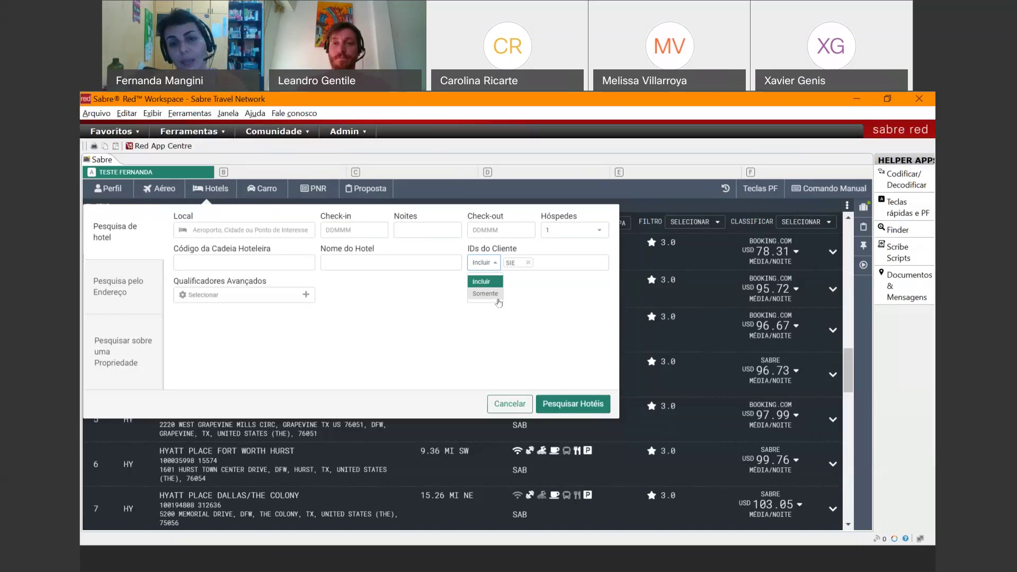
pyautogui.click(507, 403)
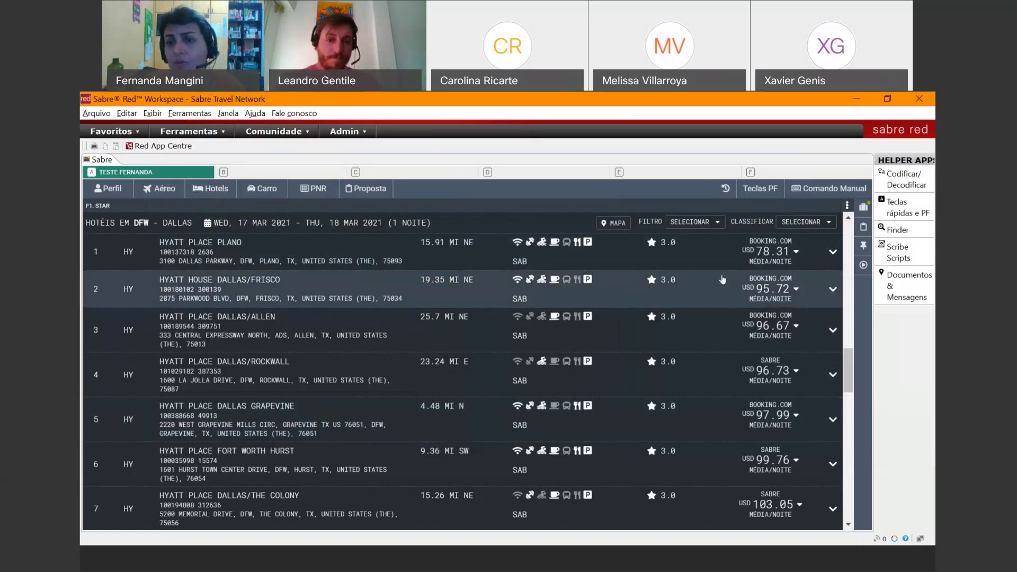
pyautogui.click(795, 252)
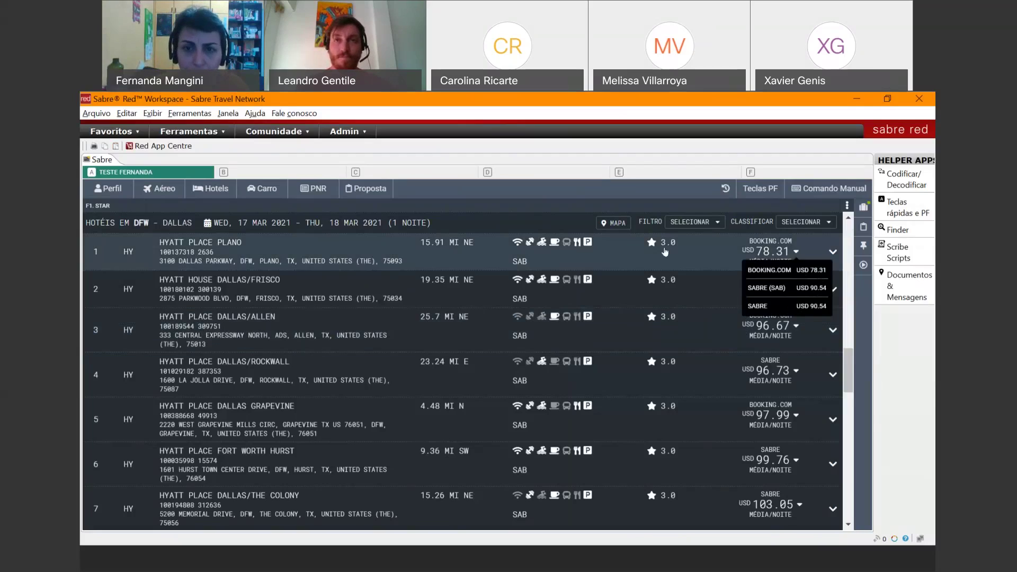
# - Show the Dallas Hyatt results on a map and pan to bring the 109.39 USD markers into view
pyautogui.click(612, 223)
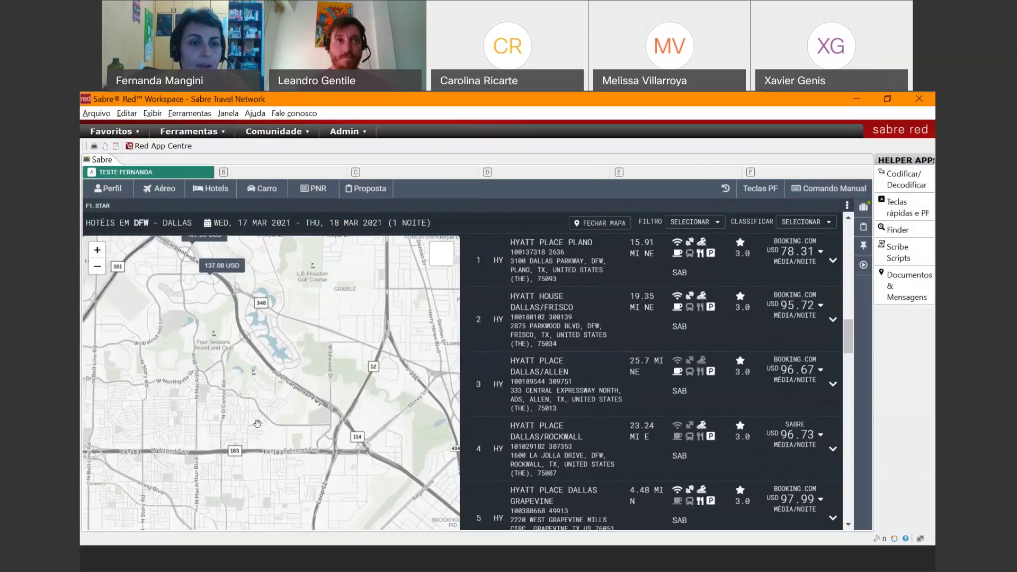
pyautogui.click(95, 253)
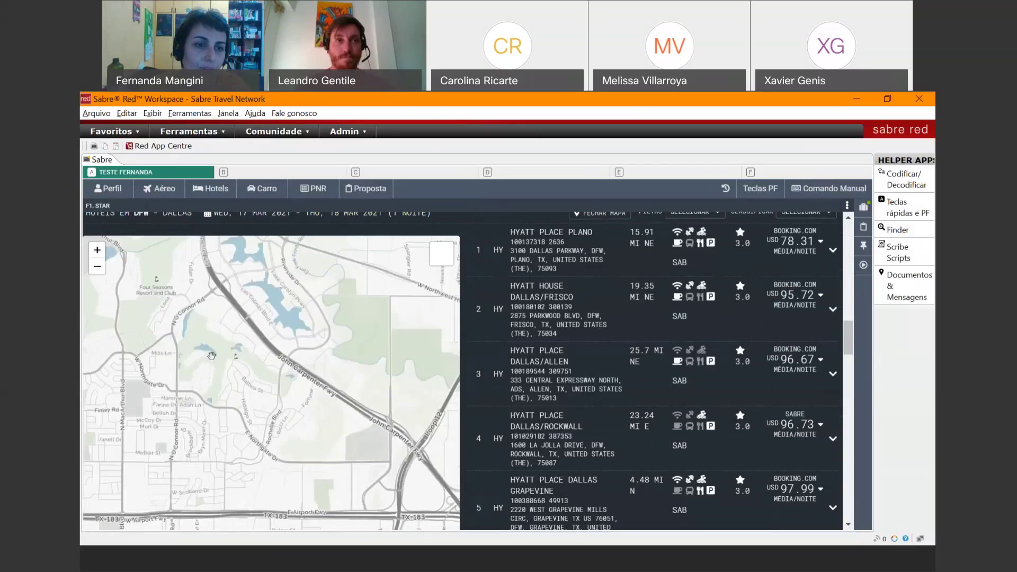
pyautogui.click(95, 268)
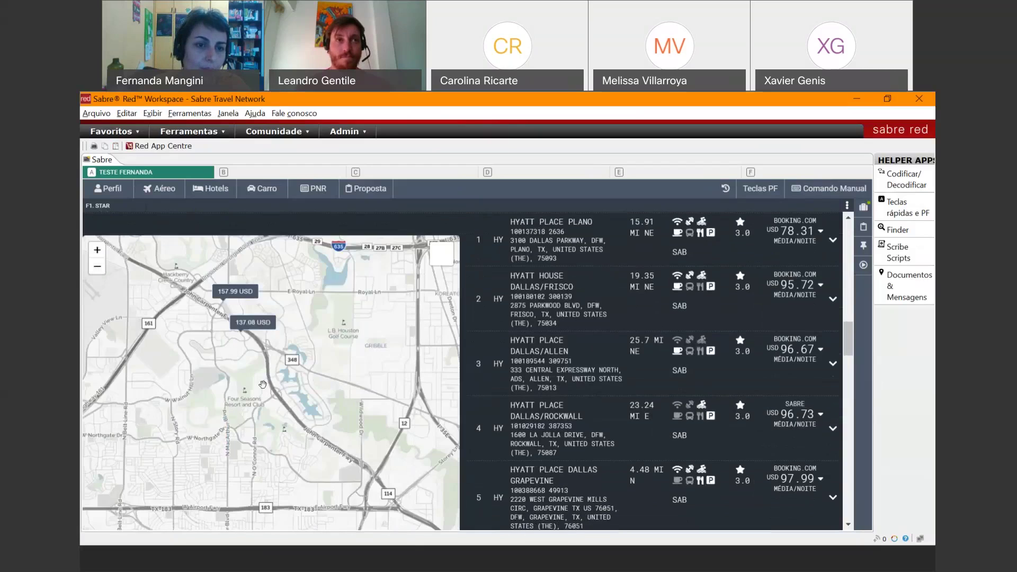
pyautogui.moveTo(263, 385); pyautogui.dragTo(231, 445)
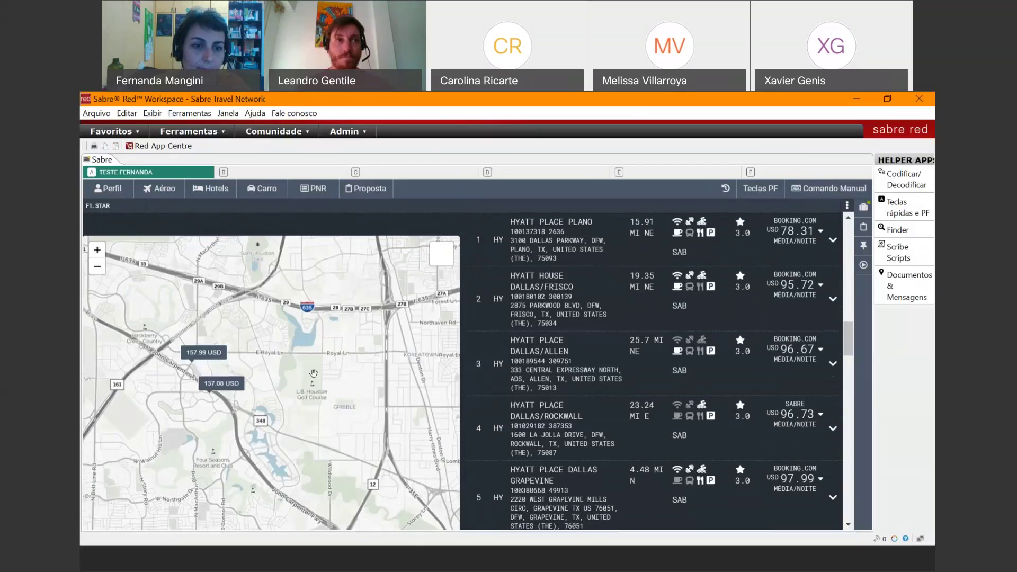
pyautogui.moveTo(314, 374); pyautogui.dragTo(214, 358)
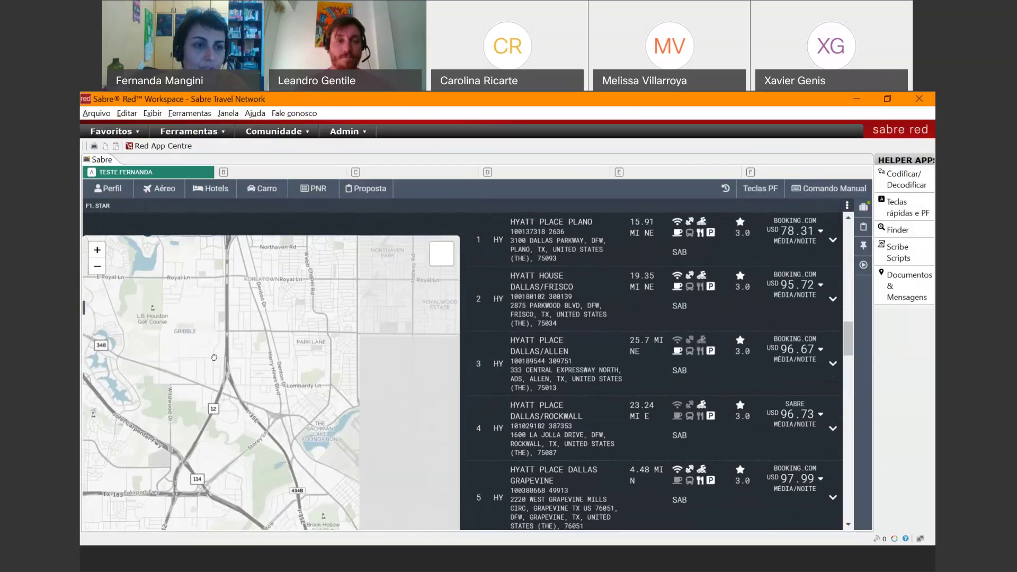
pyautogui.click(97, 266)
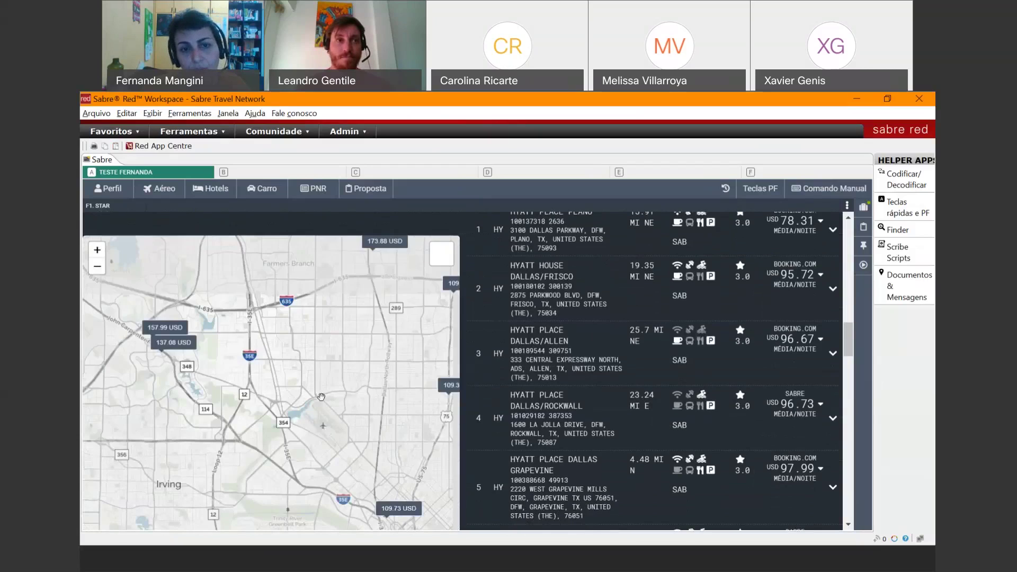
pyautogui.moveTo(321, 397); pyautogui.dragTo(241, 395)
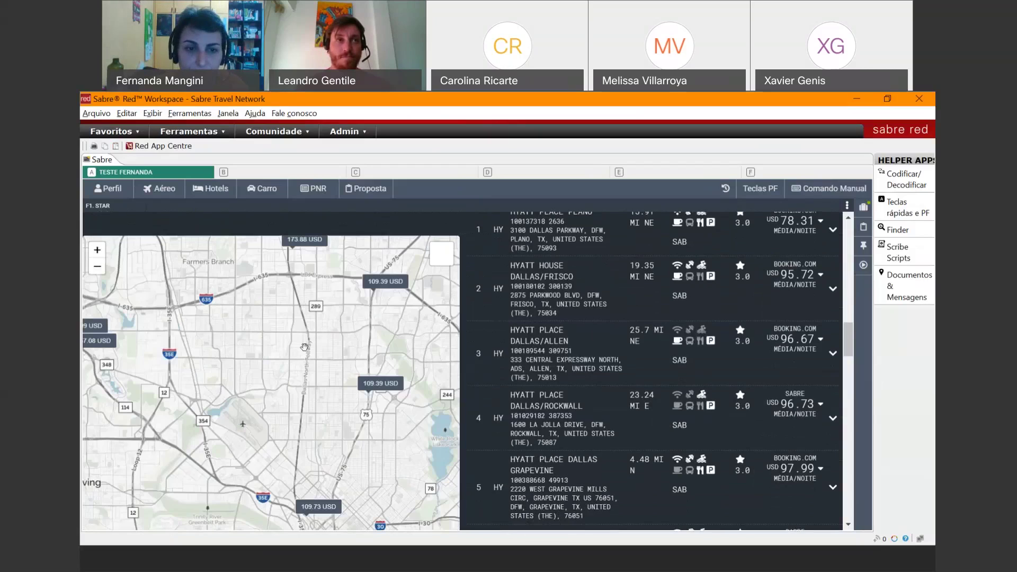
pyautogui.moveTo(304, 347); pyautogui.dragTo(200, 361)
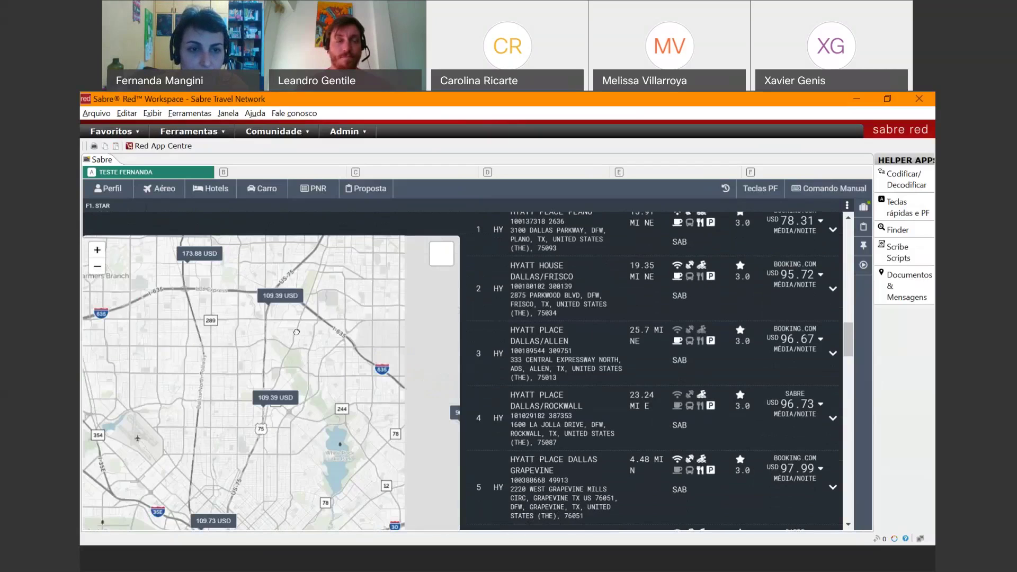
# - Expand both 109.39 USD hotels and Hyatt House Dallas Uptown at 109.73 USD, then scroll the list to the top
pyautogui.click(276, 297)
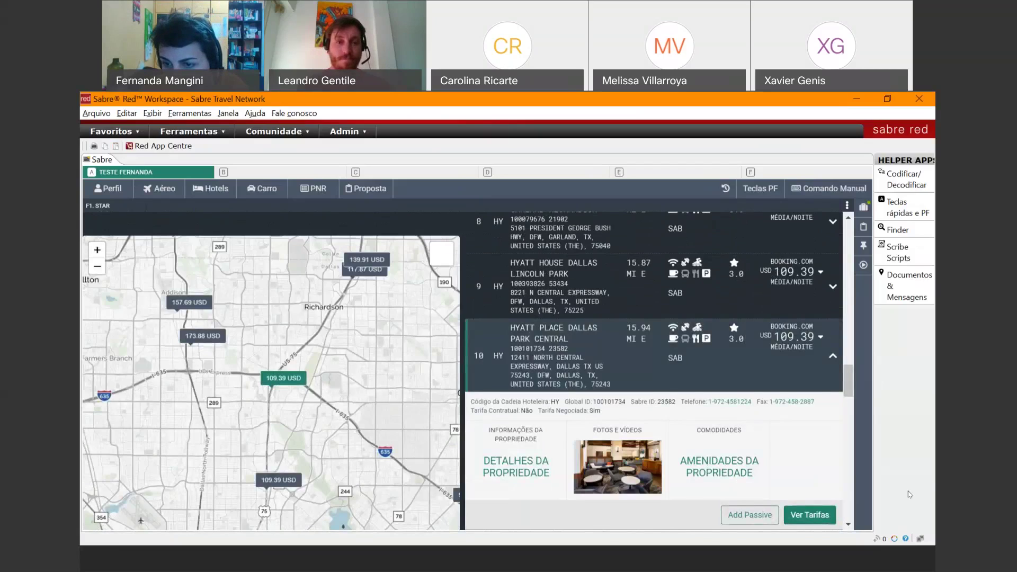
pyautogui.click(794, 555)
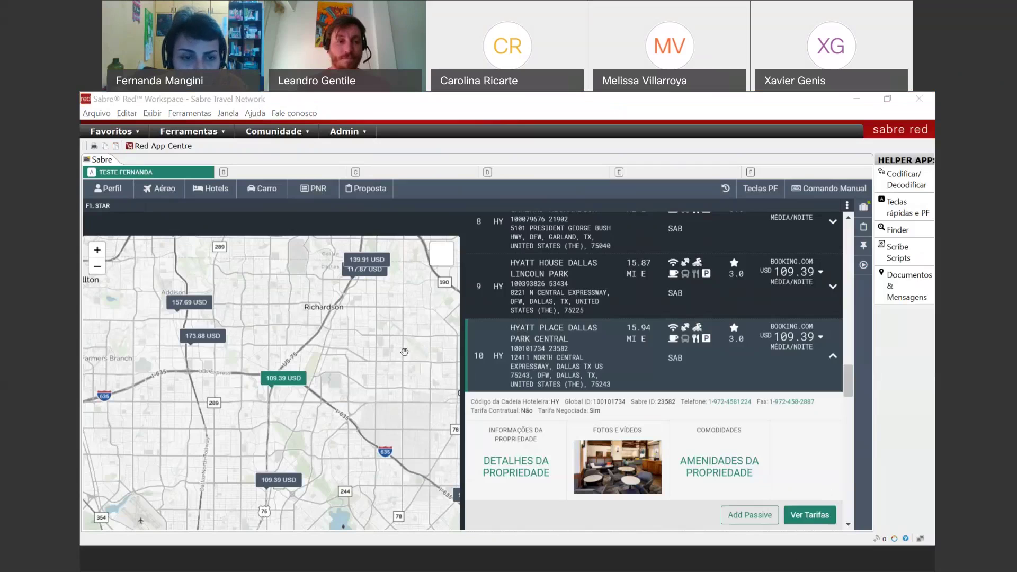
pyautogui.click(276, 482)
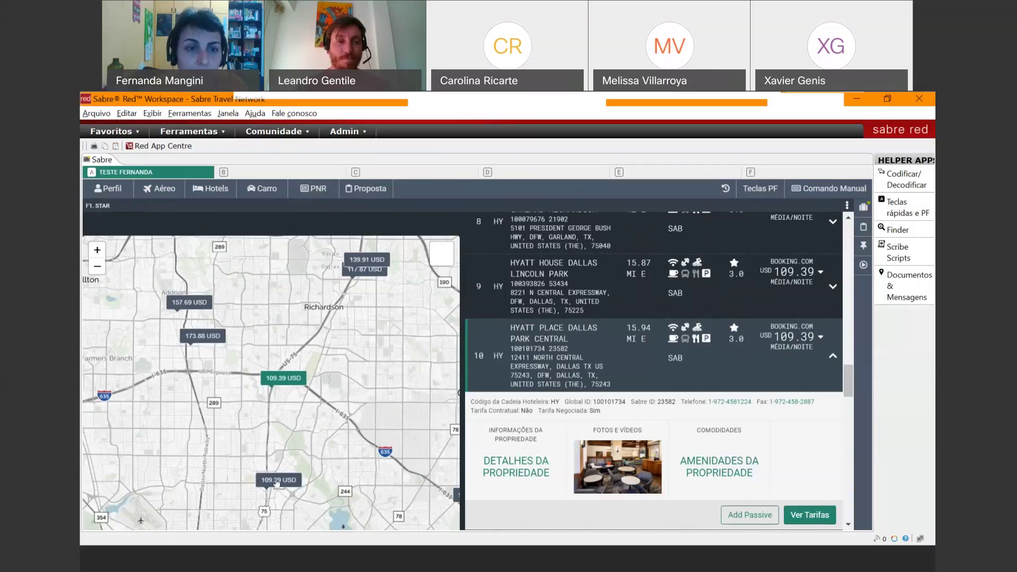
pyautogui.click(211, 503)
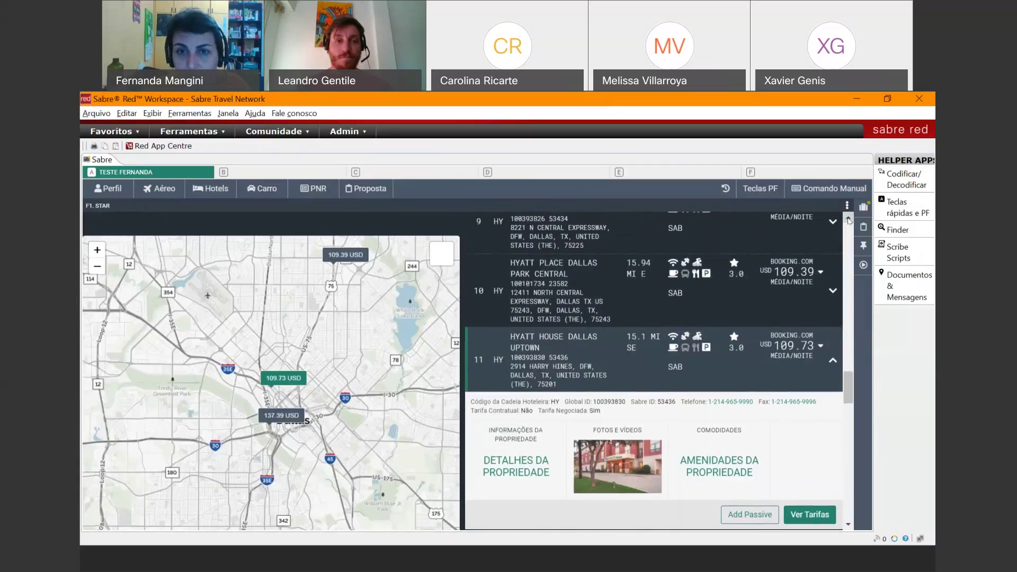
pyautogui.scroll(8, 848, 220)
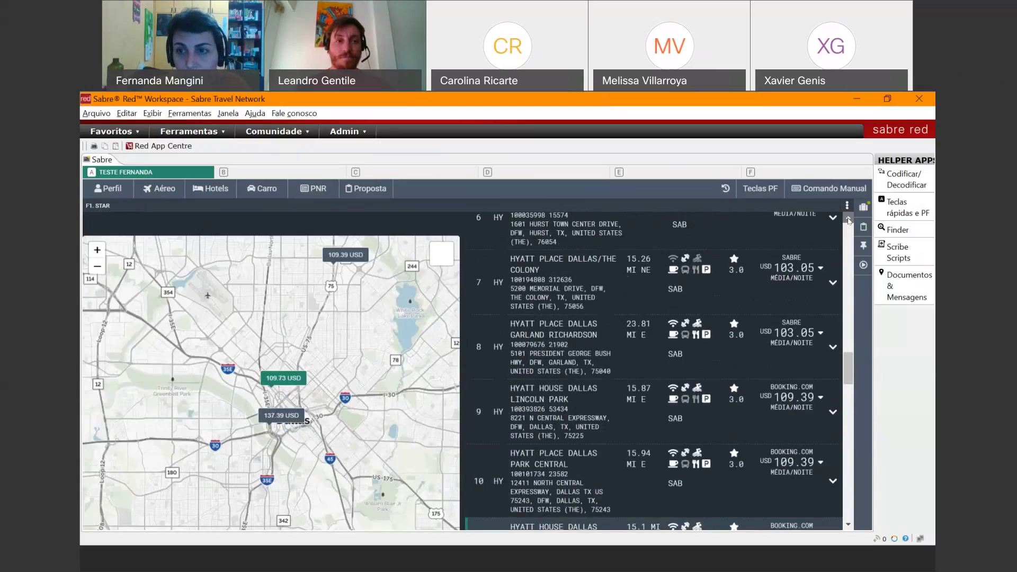
pyautogui.scroll(2, 847, 220)
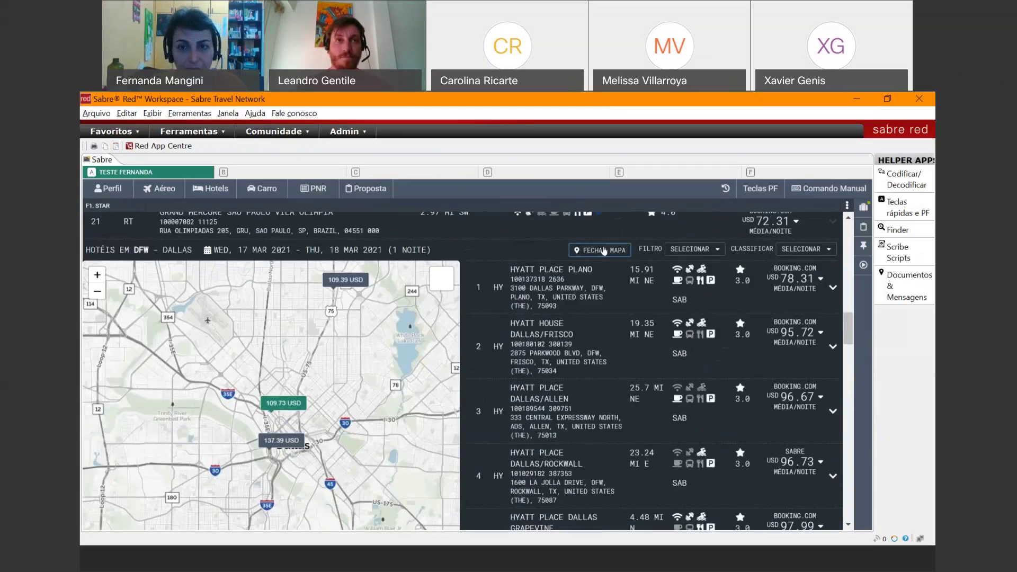
# - Close the map and filter the Hyatt list to hotels under 11 miles away
pyautogui.click(604, 250)
pyautogui.click(704, 251)
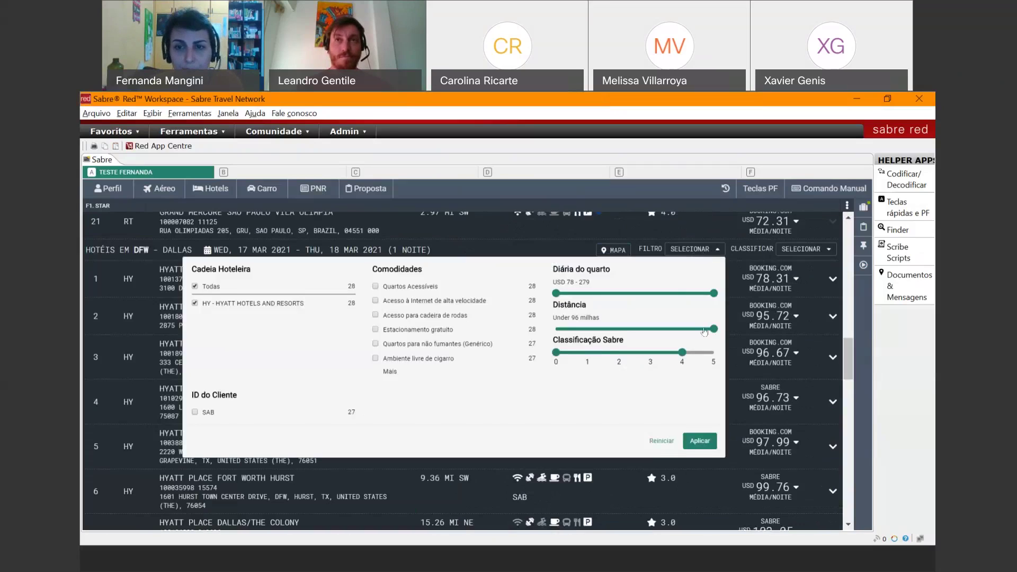
pyautogui.moveTo(620, 321); pyautogui.dragTo(586, 319)
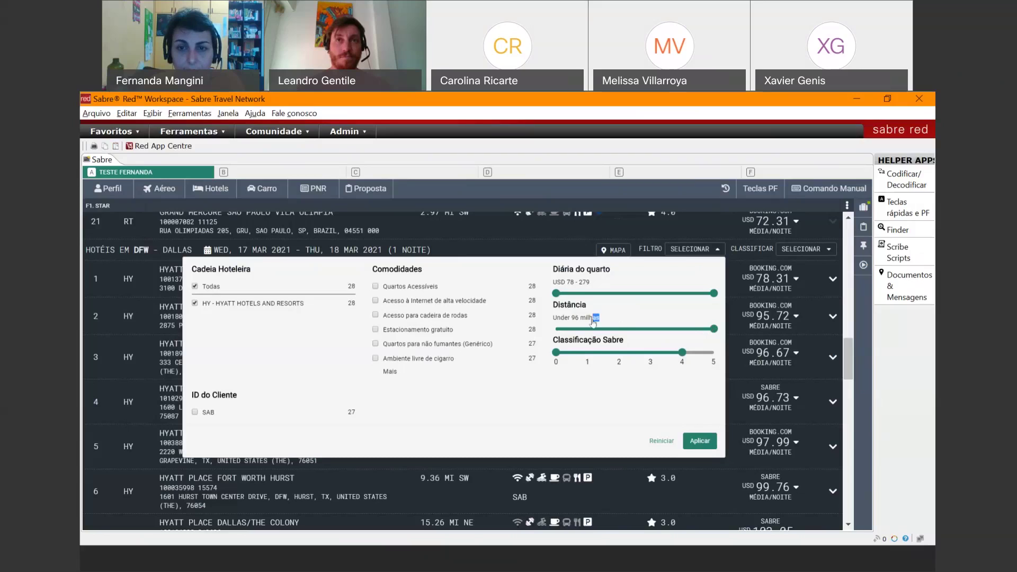
pyautogui.moveTo(716, 326); pyautogui.dragTo(584, 329)
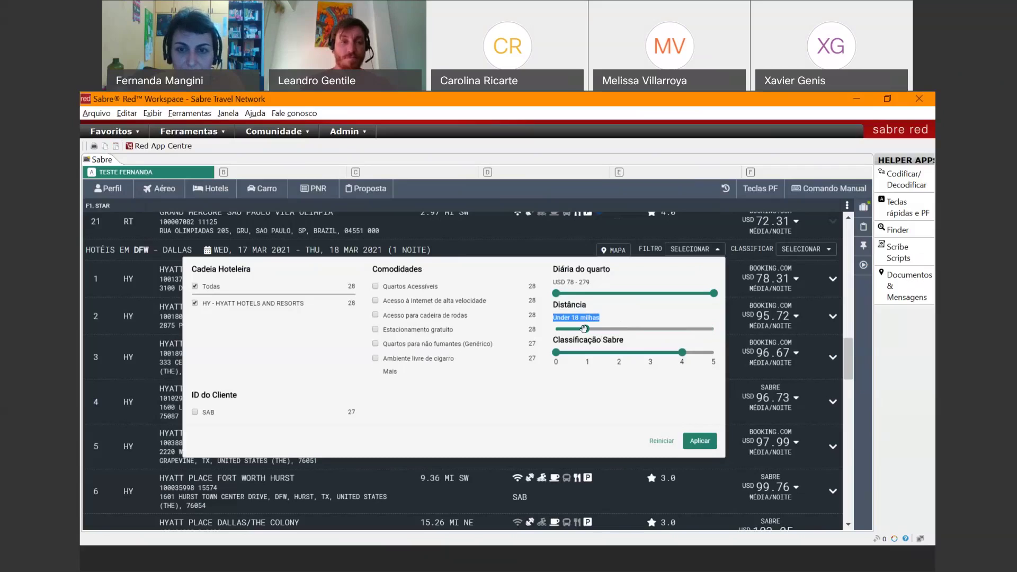
pyautogui.moveTo(584, 328); pyautogui.dragTo(573, 329)
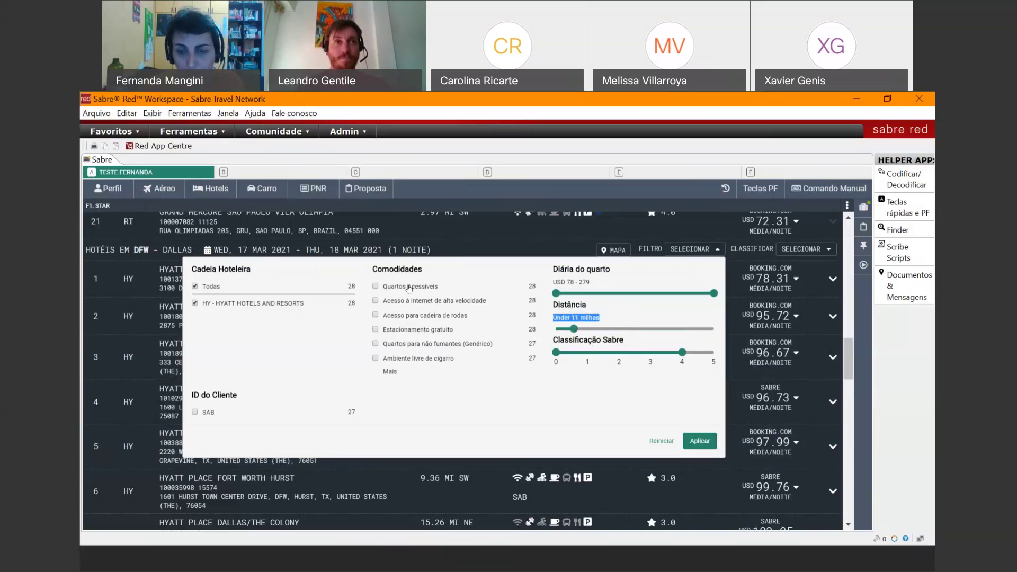
pyautogui.click(697, 442)
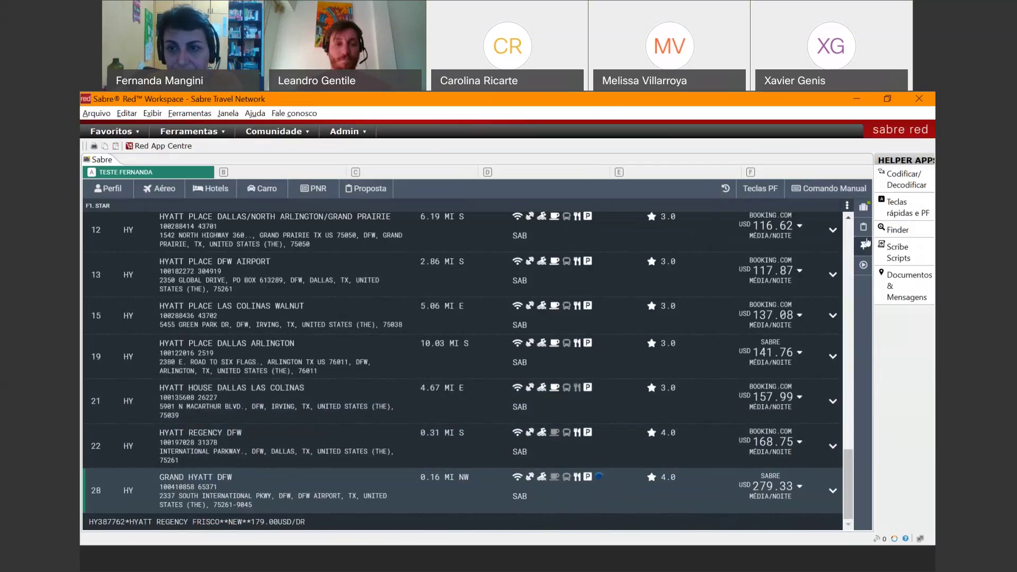
# - Sort the Dallas Hyatt list first by Nome do Hotel, then by Preço
pyautogui.click(848, 219)
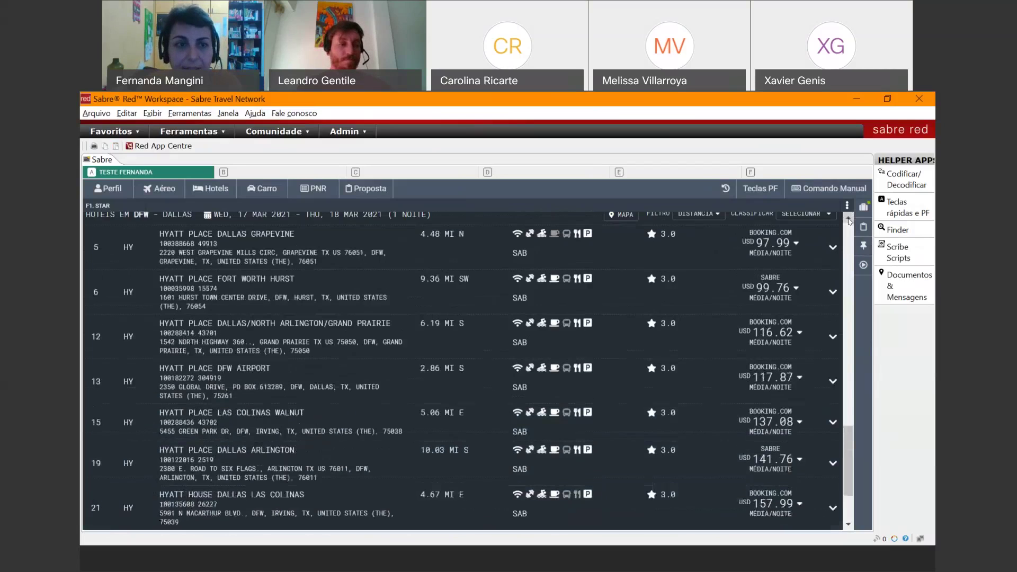
pyautogui.click(849, 218)
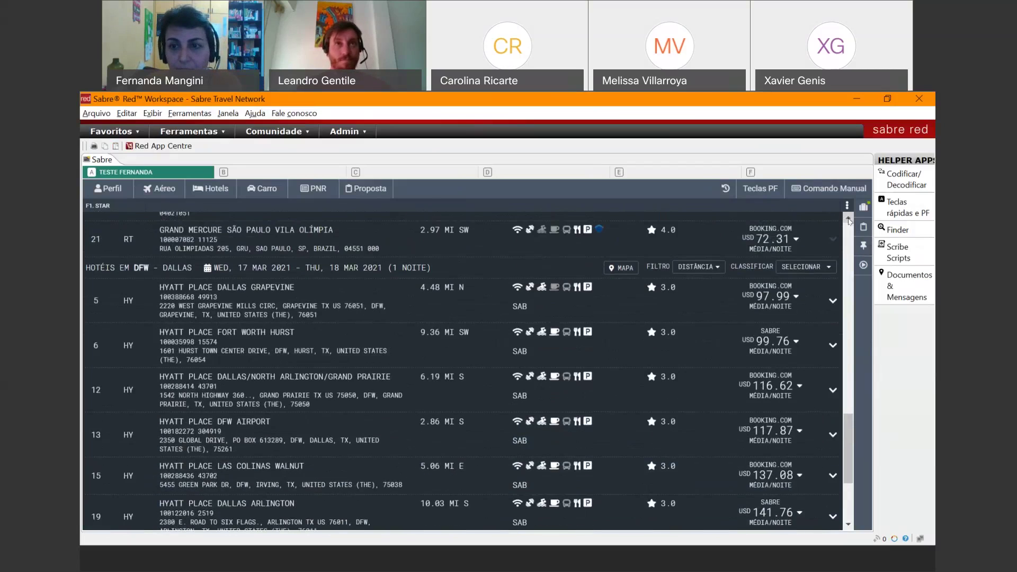
pyautogui.click(803, 268)
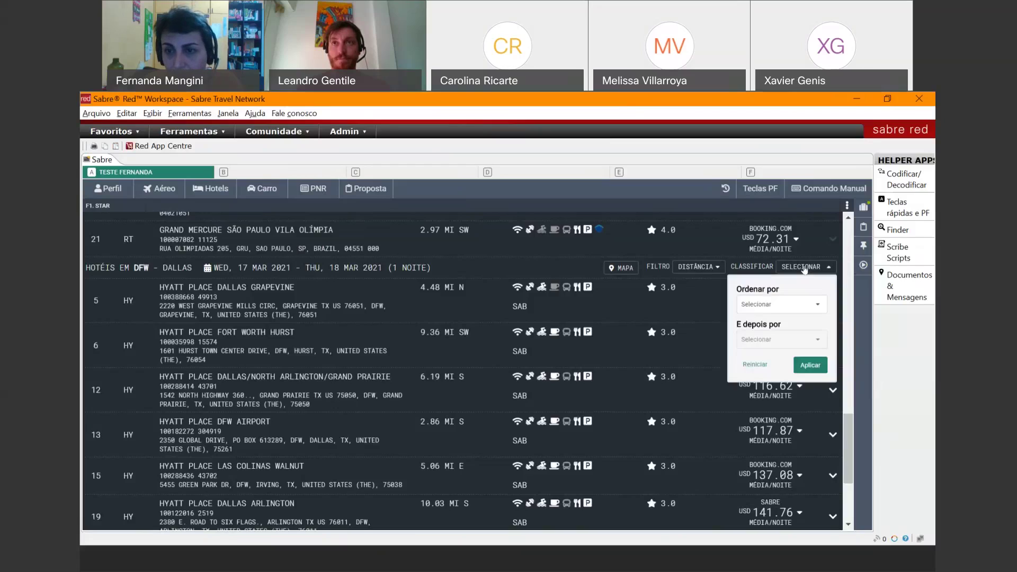
pyautogui.click(812, 306)
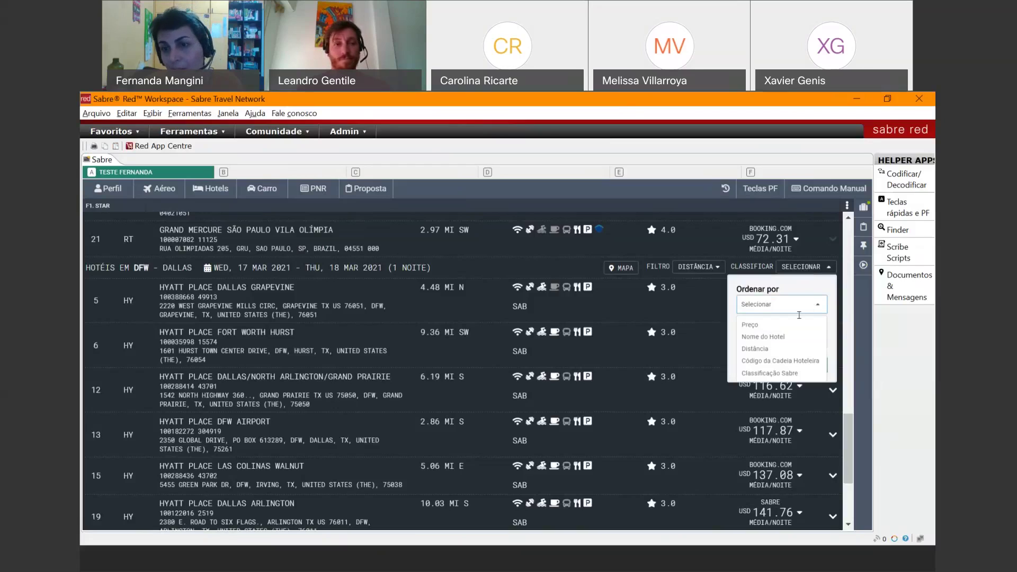
pyautogui.click(768, 336)
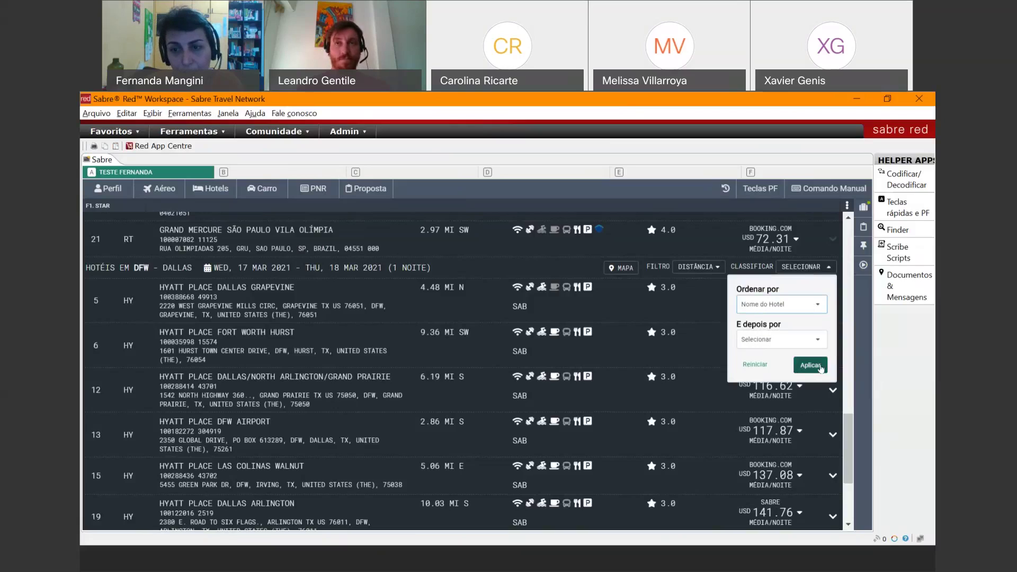
pyautogui.click(810, 342)
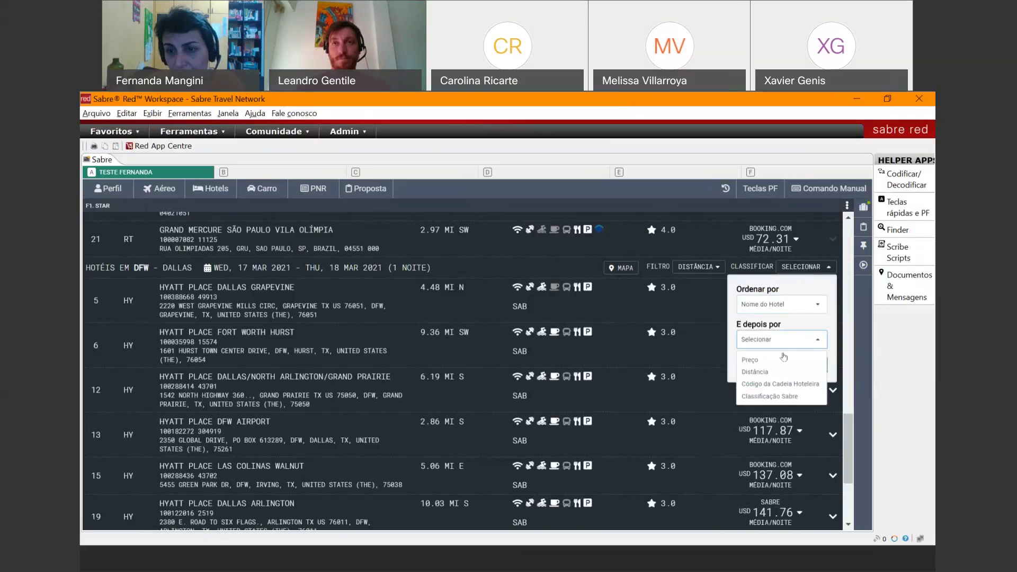
pyautogui.click(776, 360)
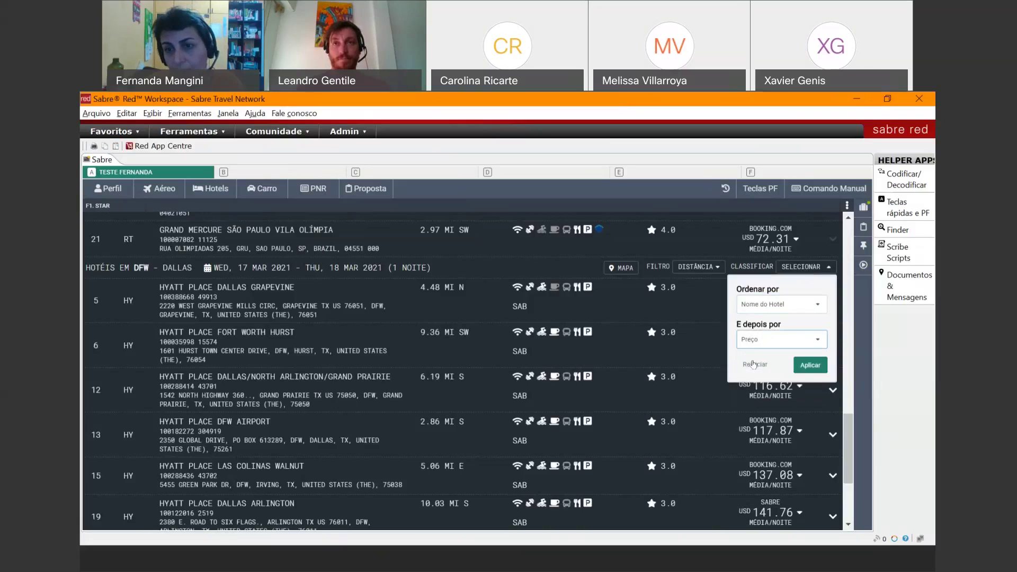
pyautogui.click(808, 365)
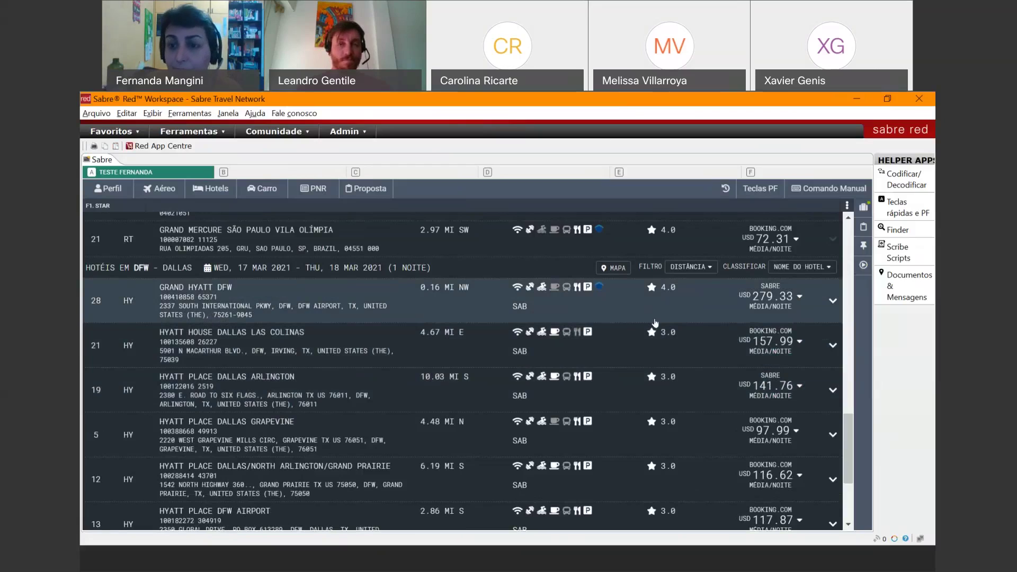
# - Expand Grand Hyatt DFW and review its property details, including check-in/out and restaurant sections
pyautogui.click(832, 303)
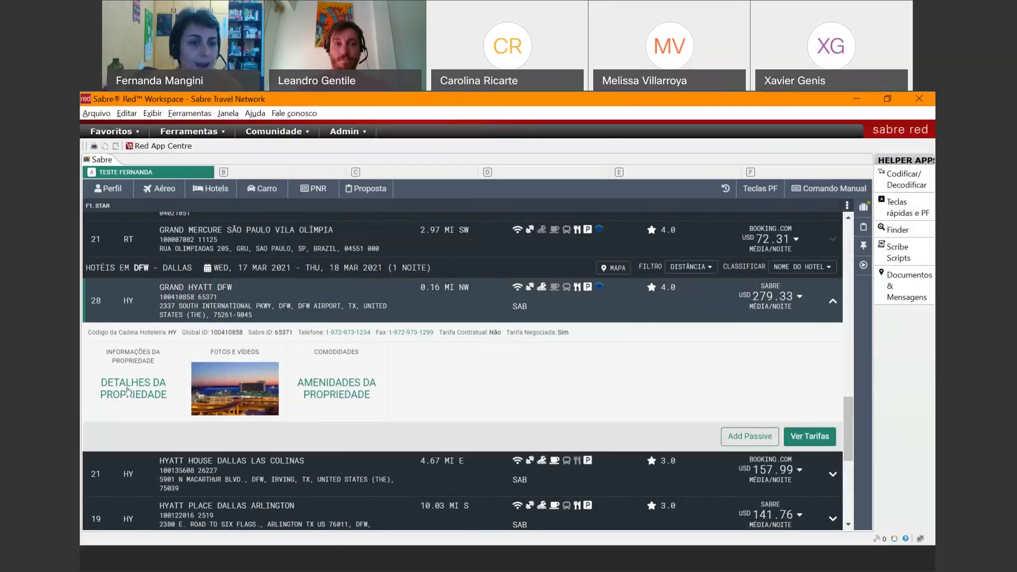
pyautogui.click(127, 391)
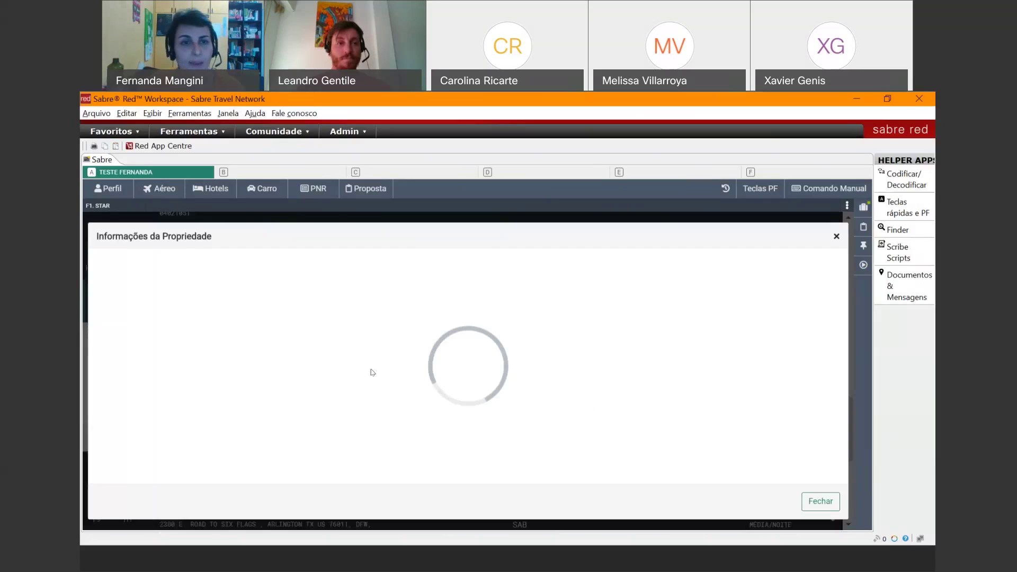
pyautogui.click(142, 282)
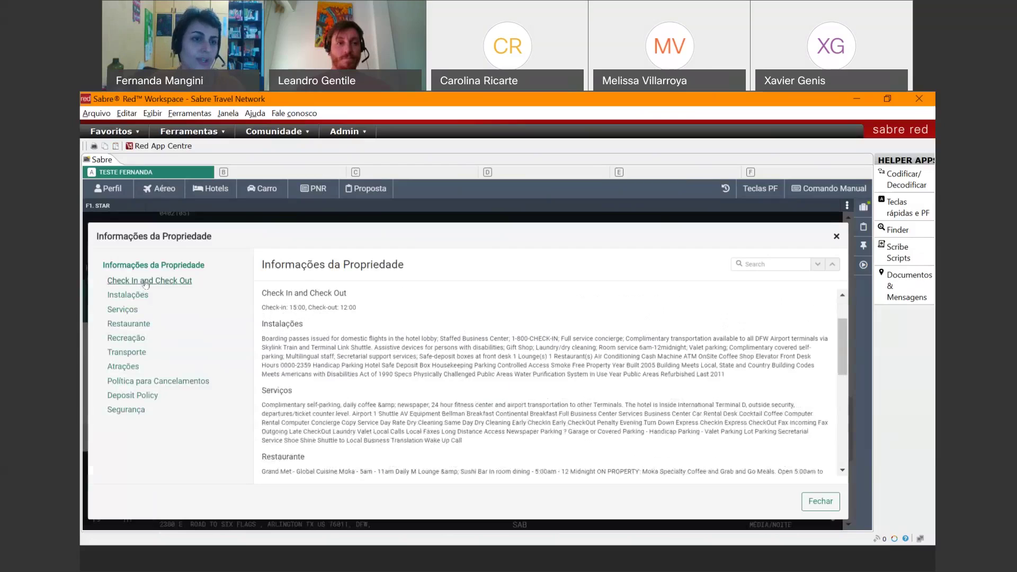
pyautogui.click(126, 325)
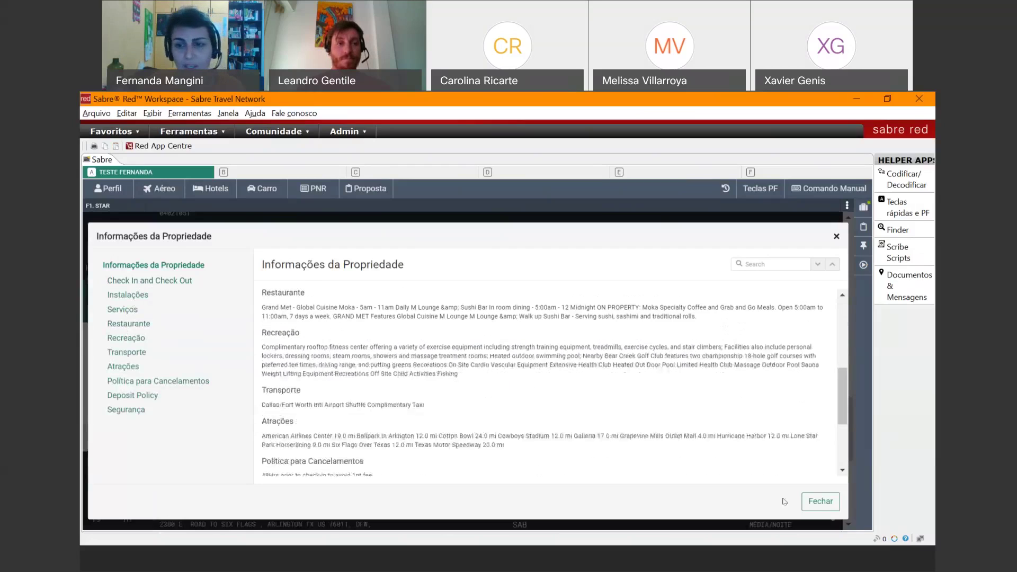
pyautogui.click(815, 504)
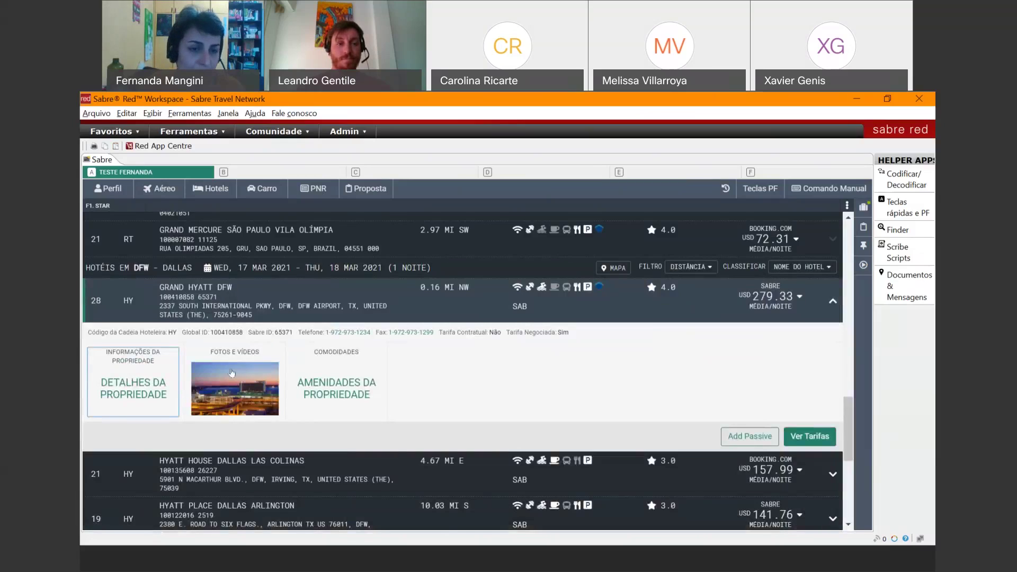
# - Browse Grand Hyatt DFW's photos and videos, then its property amenities list
pyautogui.click(231, 372)
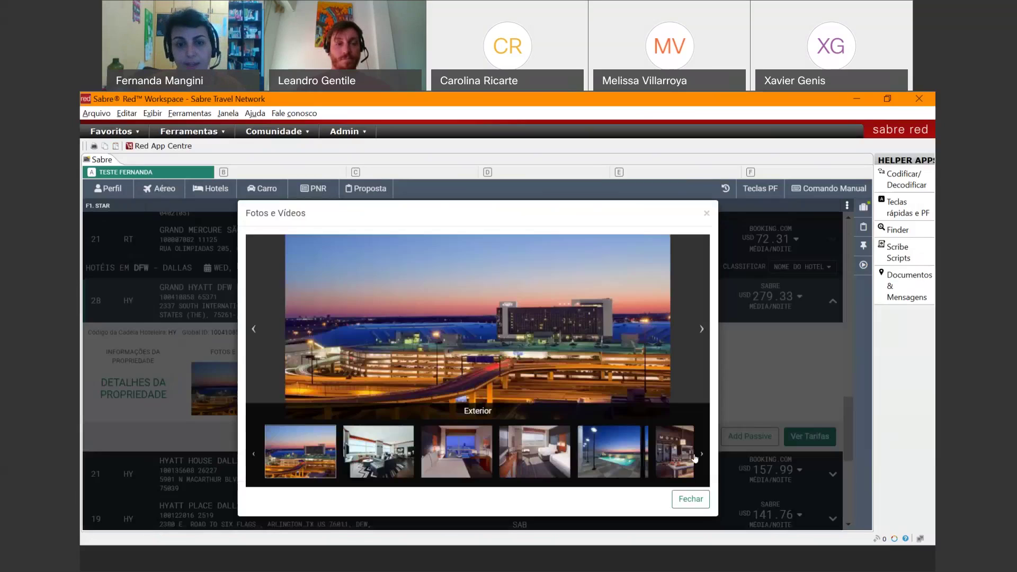
pyautogui.click(690, 499)
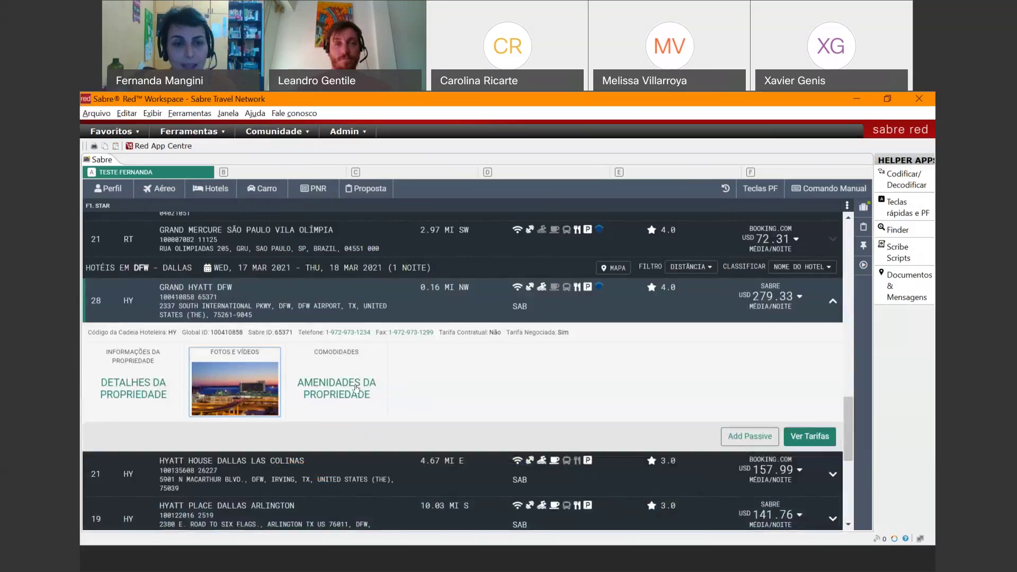
pyautogui.click(356, 388)
pyautogui.click(600, 501)
# - Show Grand Hyatt DFW's 64 room rates for 17–18 Mar 2021 and its rate filter options
pyautogui.click(812, 436)
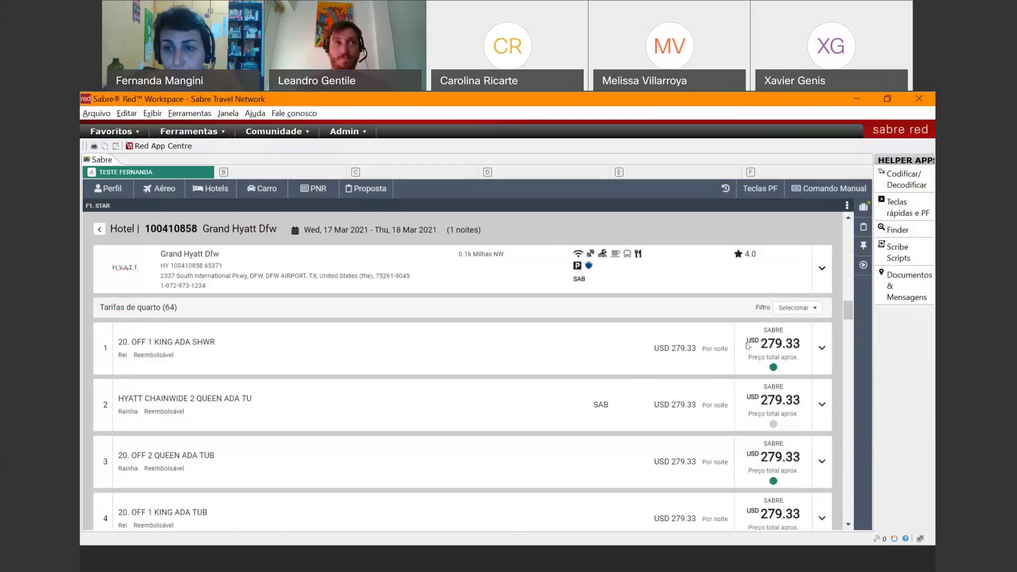
pyautogui.click(802, 309)
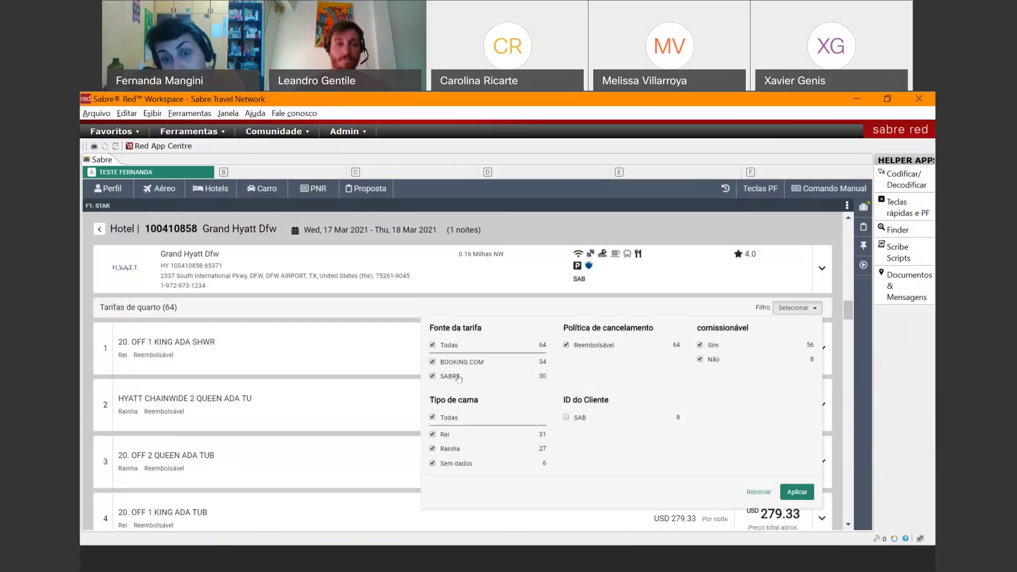
# - Try the SAB client ID filter, then drop it and exclude SABRE, leaving 34 Booking.com rates
pyautogui.click(566, 417)
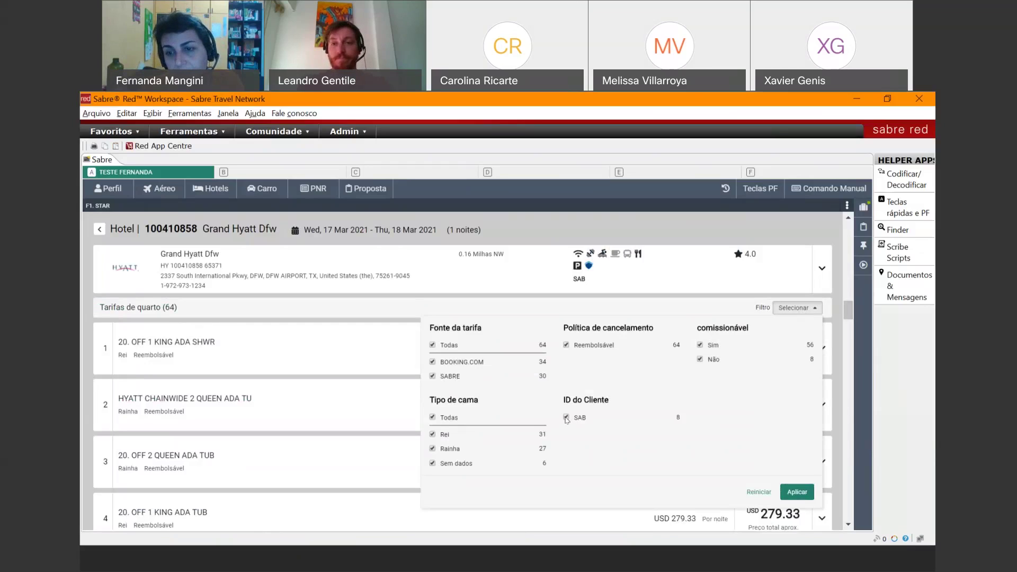
pyautogui.click(797, 492)
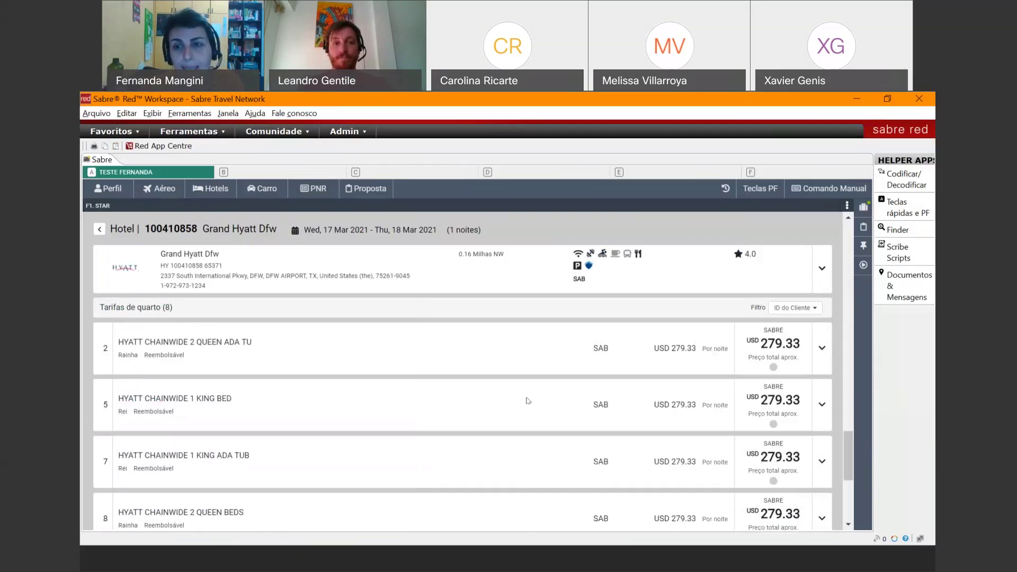
pyautogui.click(797, 307)
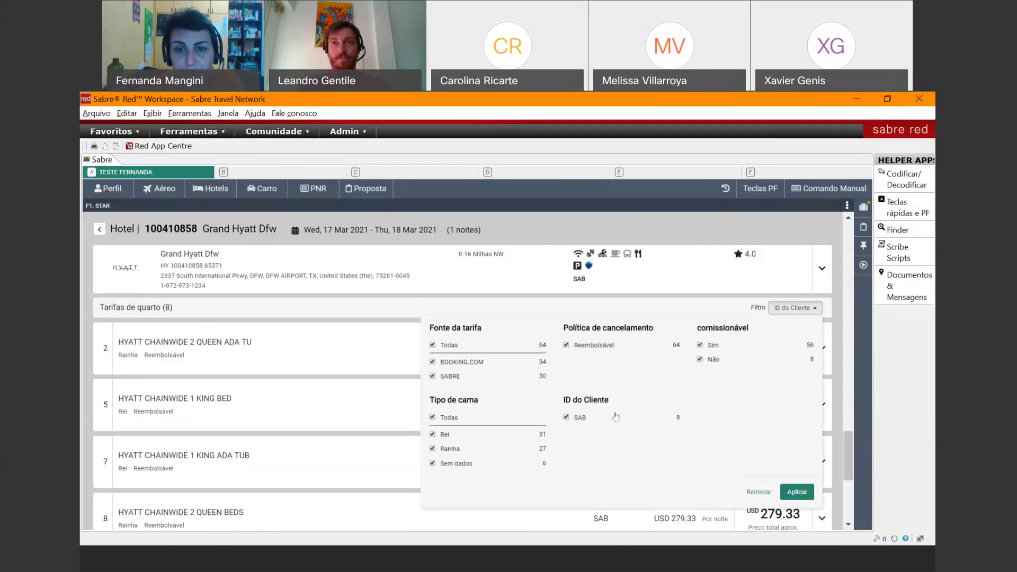
pyautogui.click(565, 418)
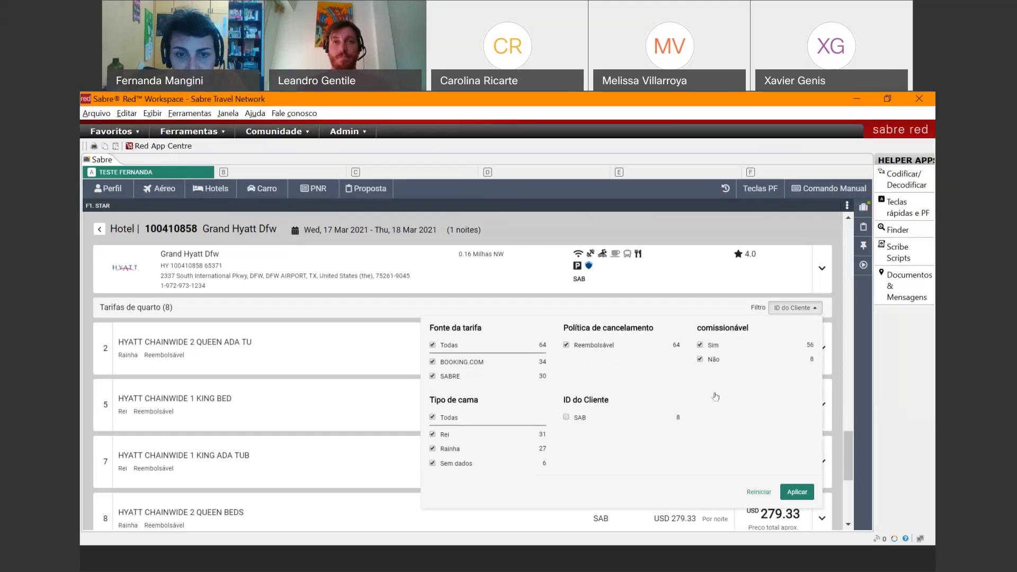
pyautogui.click(433, 376)
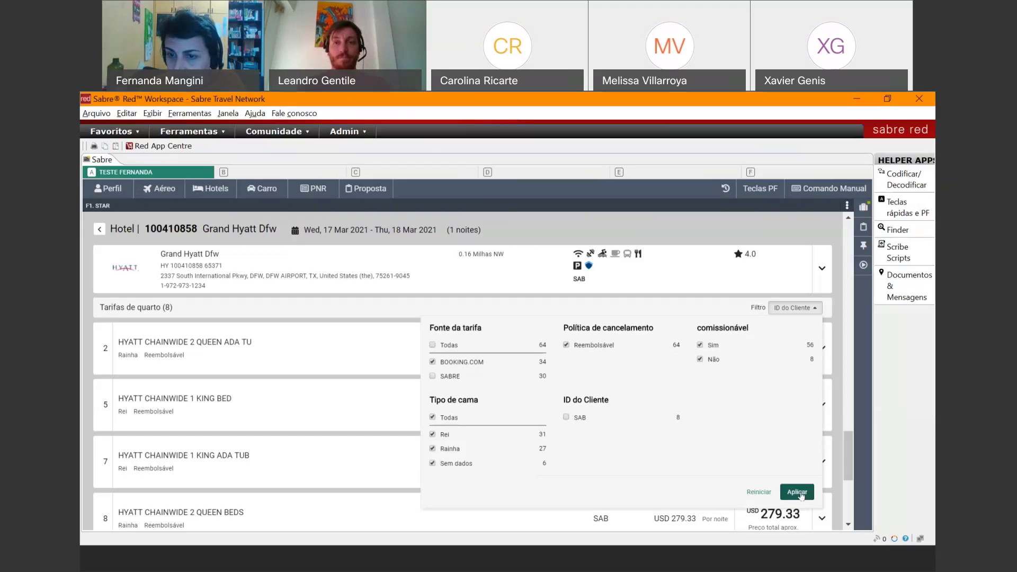
pyautogui.click(801, 494)
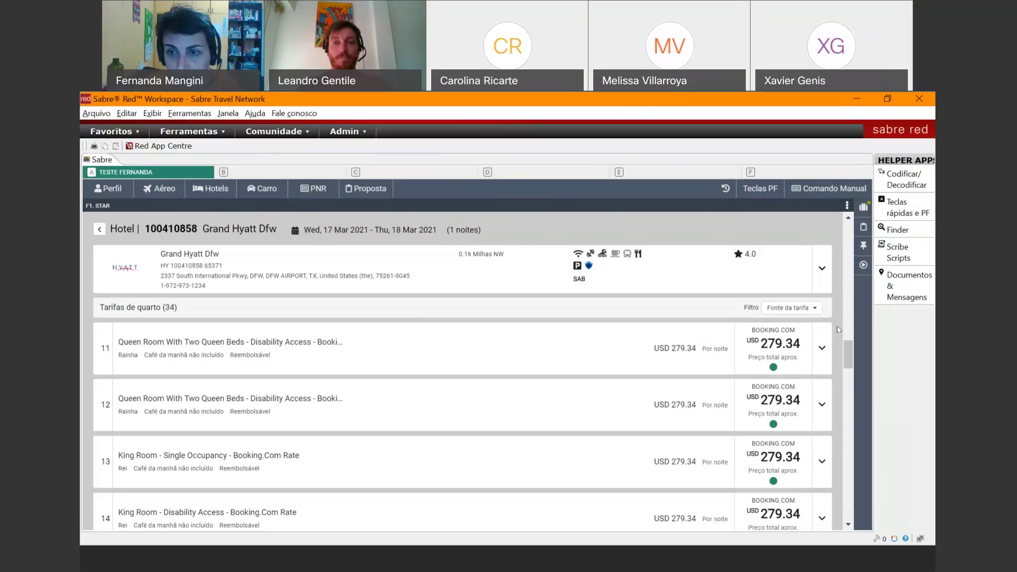
# - Expand rate 11, the USD 279.34 Queen Room, and start its booking
pyautogui.click(822, 349)
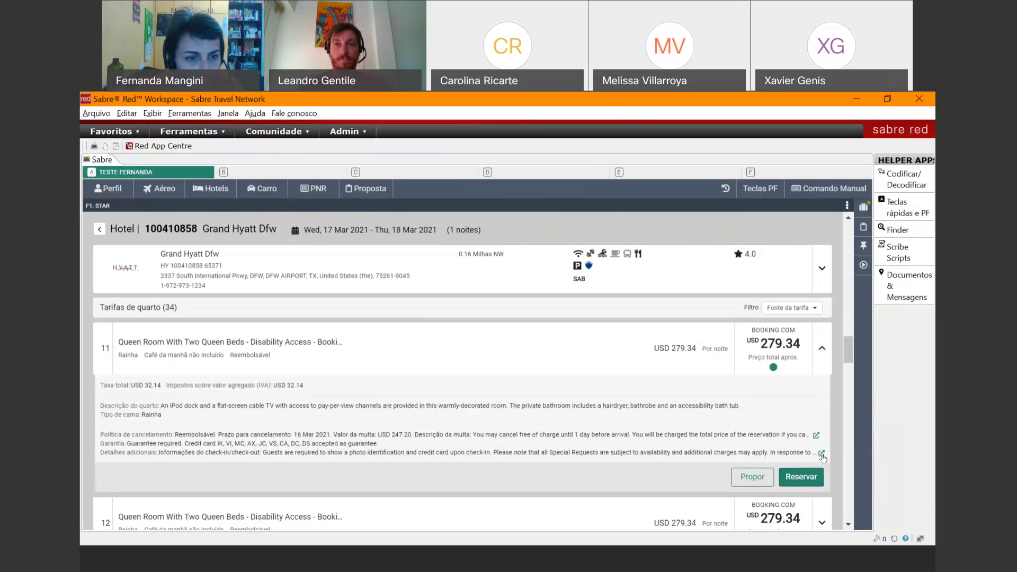
pyautogui.click(800, 477)
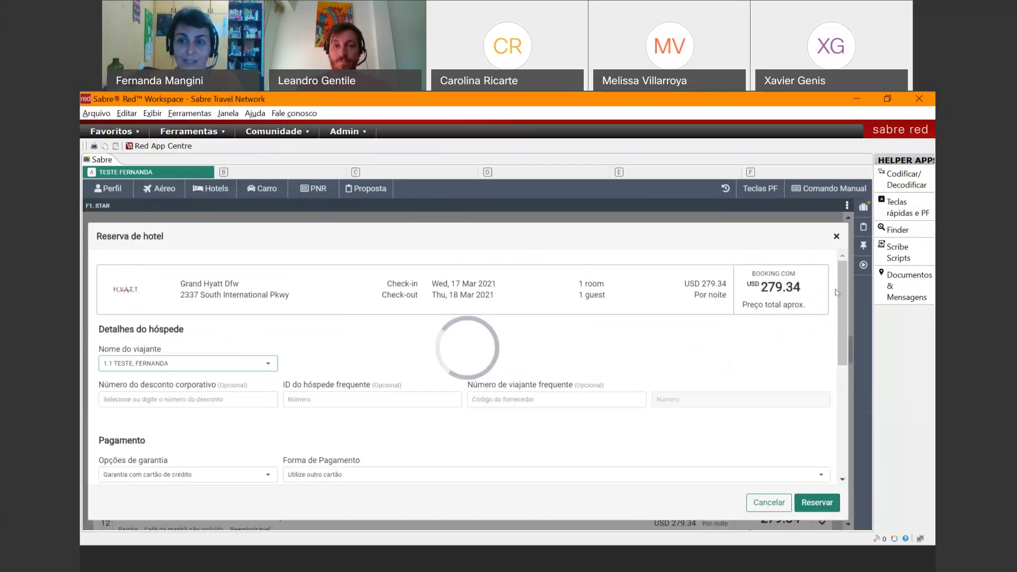
# - Set the guarantee card type to AX - AMERICAN EXPRESS and enter the card number
pyautogui.moveTo(844, 276); pyautogui.dragTo(839, 311)
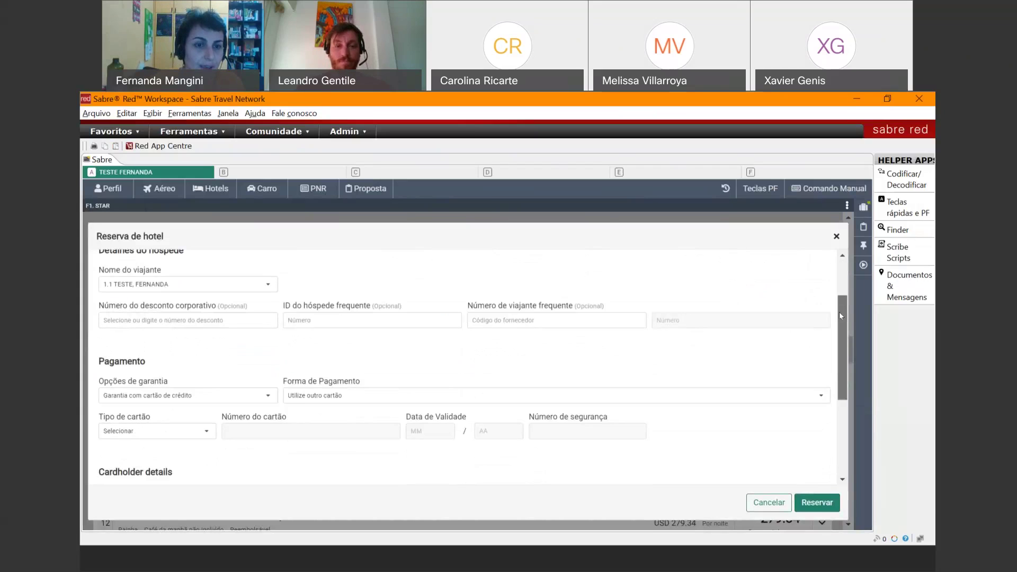
pyautogui.click(150, 434)
pyautogui.click(116, 416)
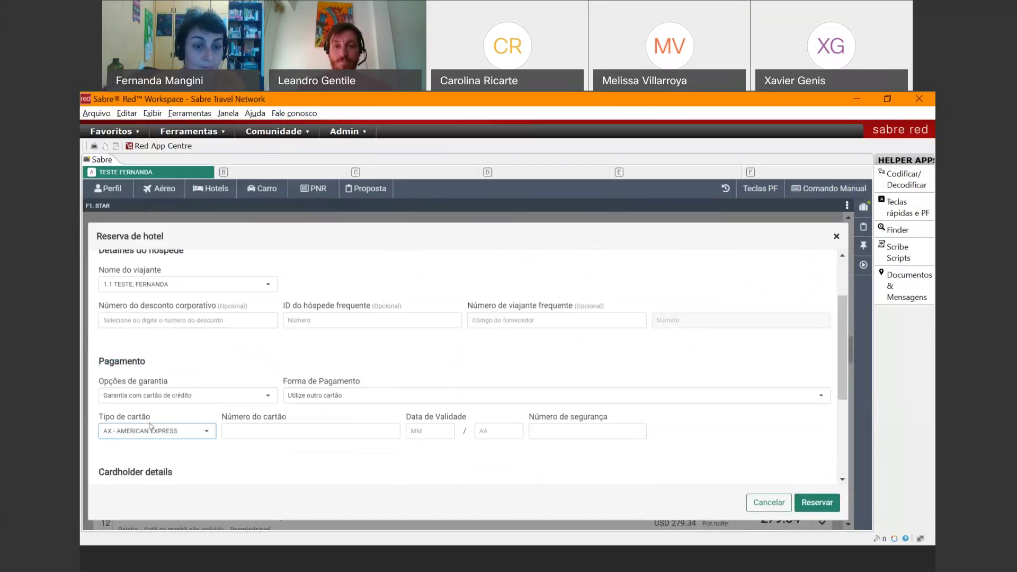
pyautogui.click(246, 429)
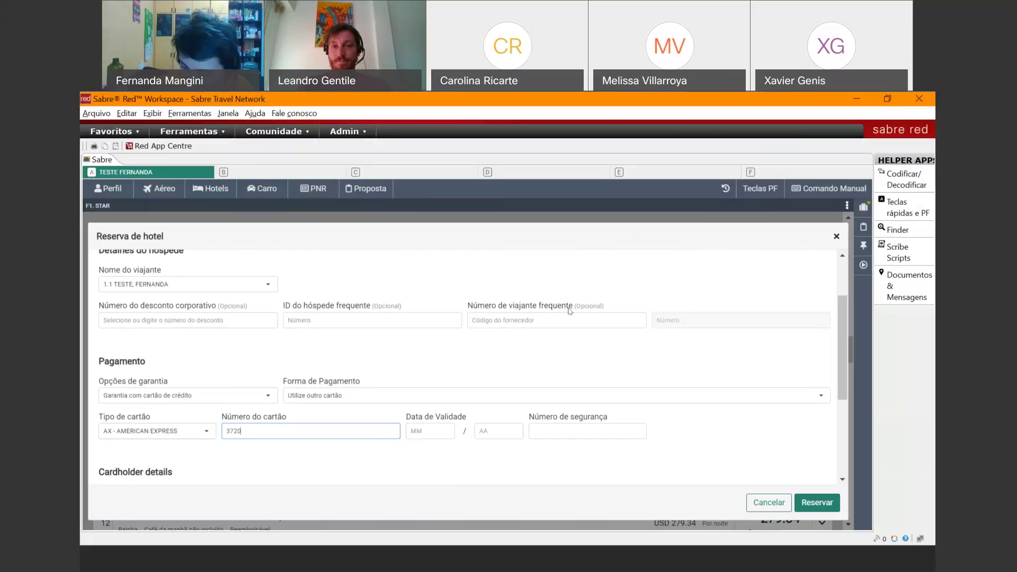
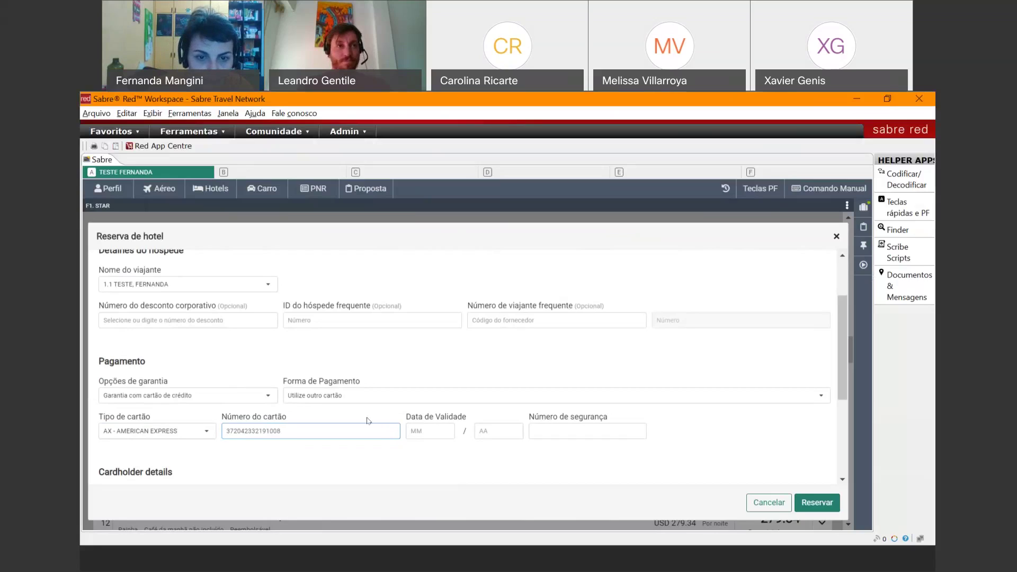
# - Enter the card's expiry month, expiry year and security code
pyautogui.click(428, 424)
pyautogui.write('05')
pyautogui.click(485, 430)
pyautogui.write('22')
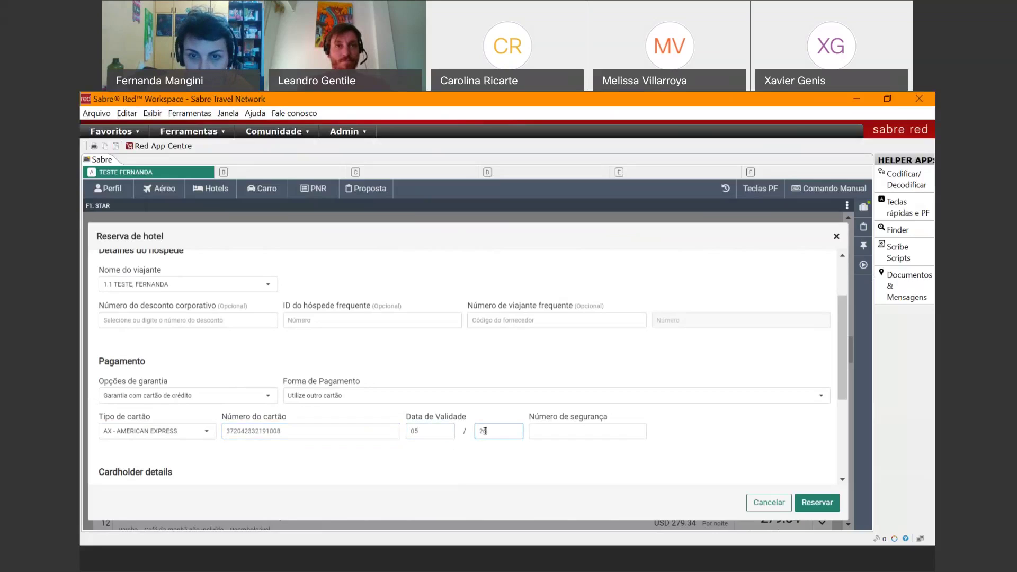
pyautogui.click(553, 430)
pyautogui.write('1234')
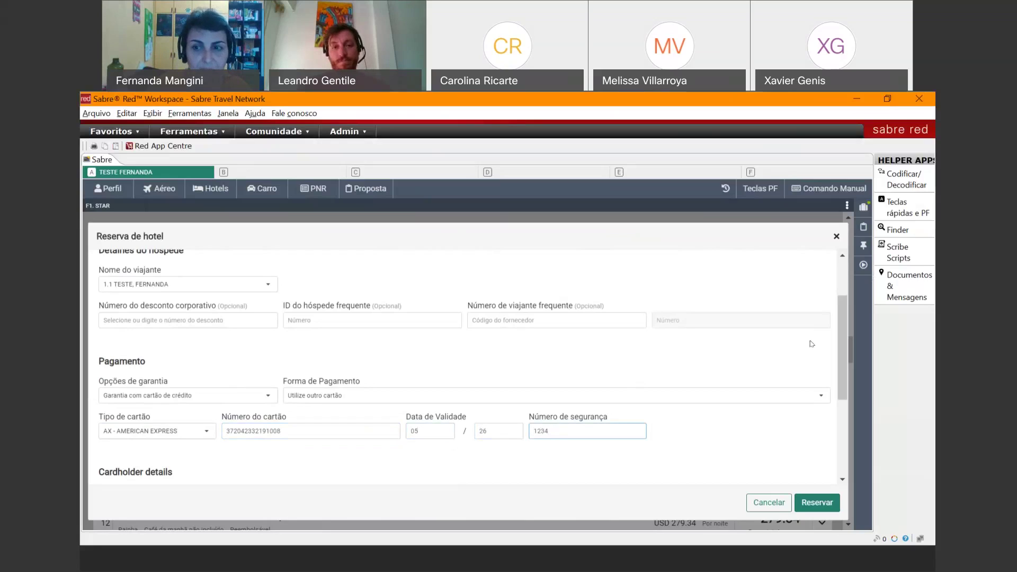
pyautogui.scroll(-2, 839, 326)
# - Fill in the cardholder's first name, last name, e-mail and phone number
pyautogui.moveTo(839, 342); pyautogui.dragTo(838, 382)
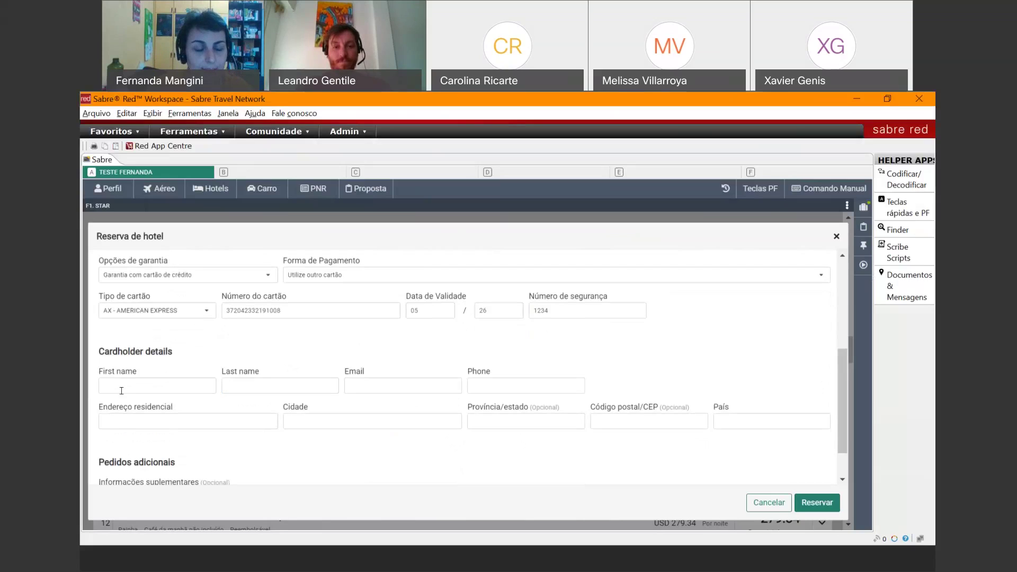
pyautogui.click(145, 383)
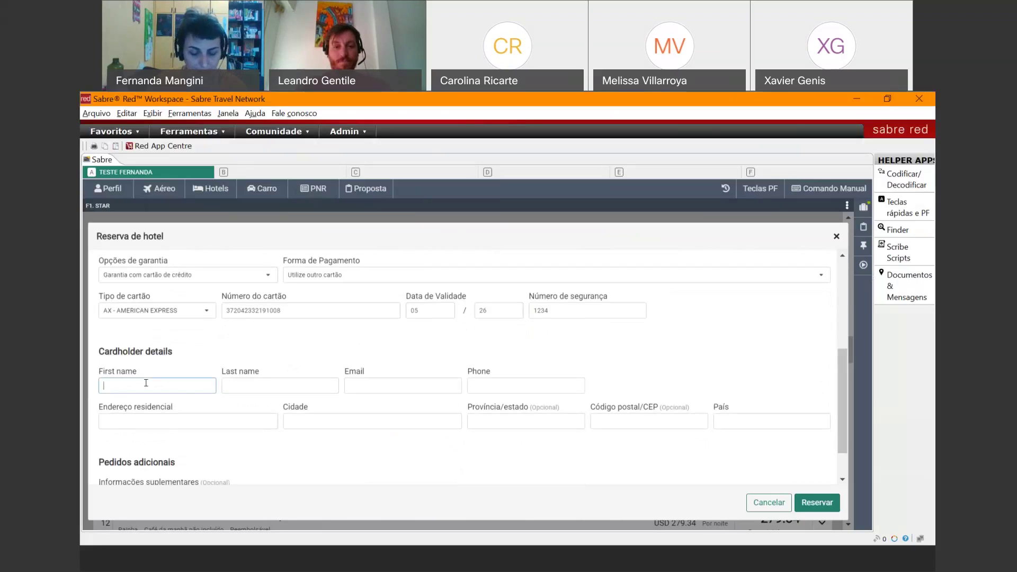
pyautogui.press('Tab')
pyautogui.click(360, 388)
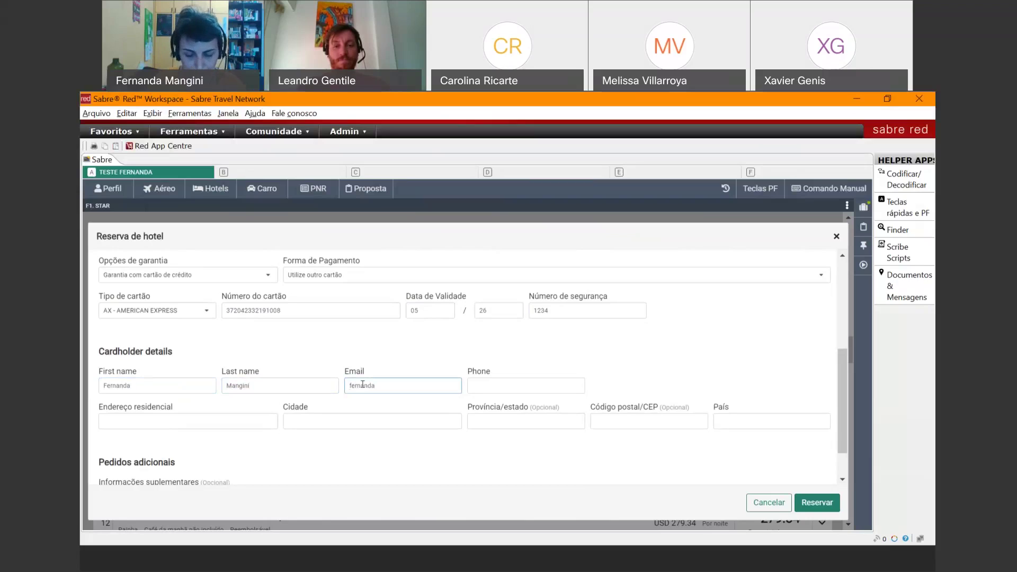
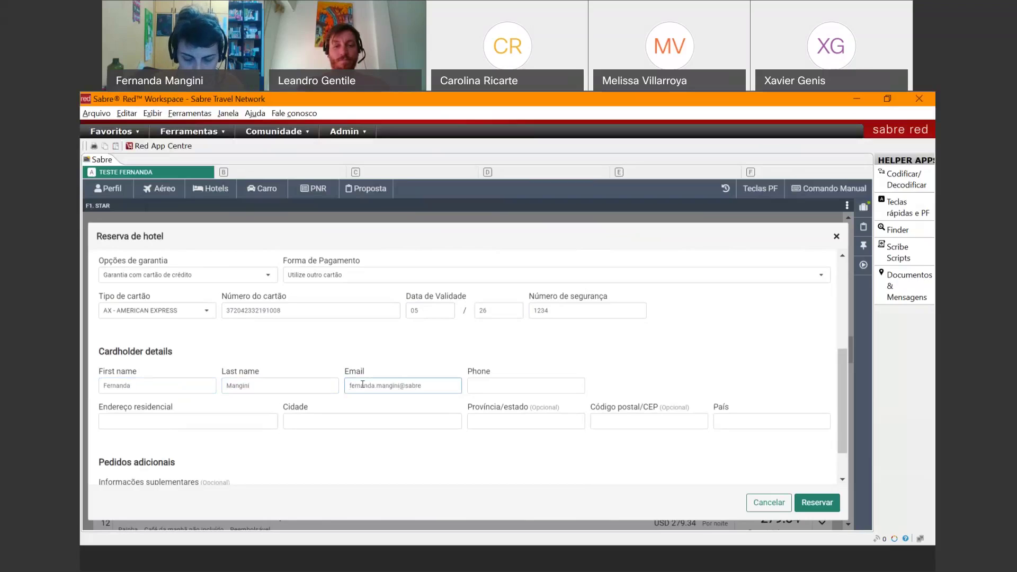
pyautogui.press('Tab')
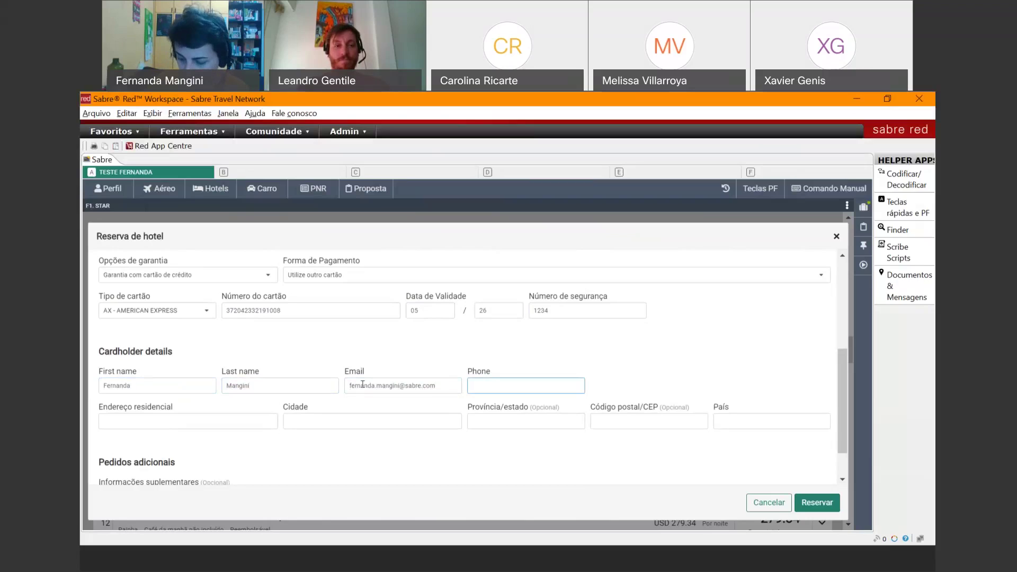
pyautogui.write('1111111111')
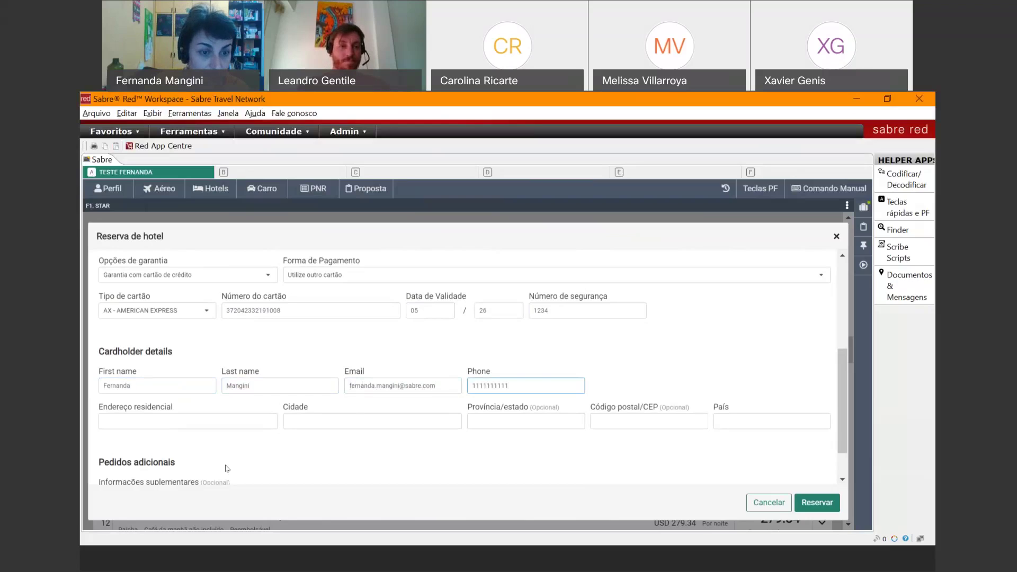
# - Enter the cardholder's street address, city, state, postal code and country BR
pyautogui.click(211, 420)
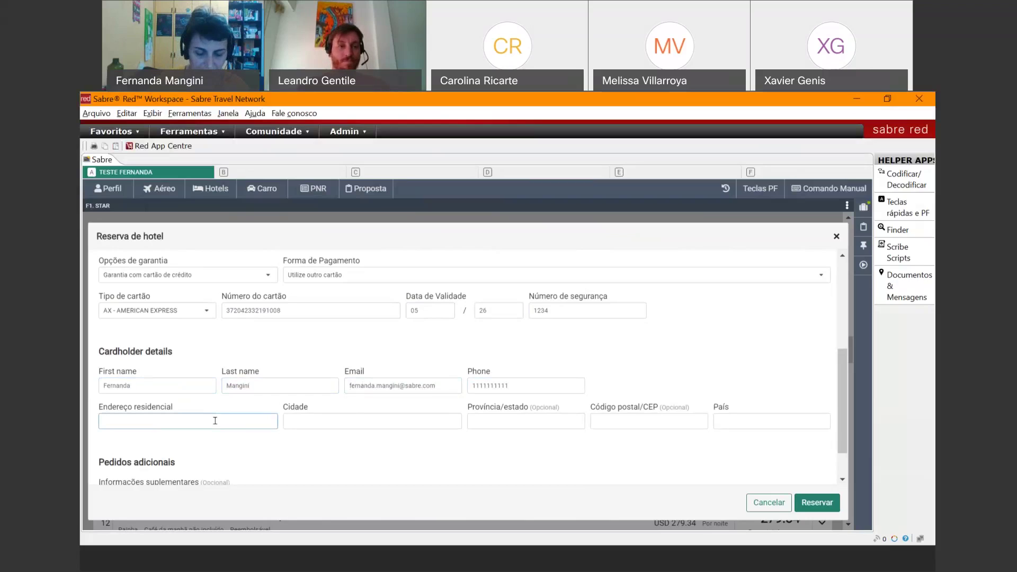
pyautogui.write('rua')
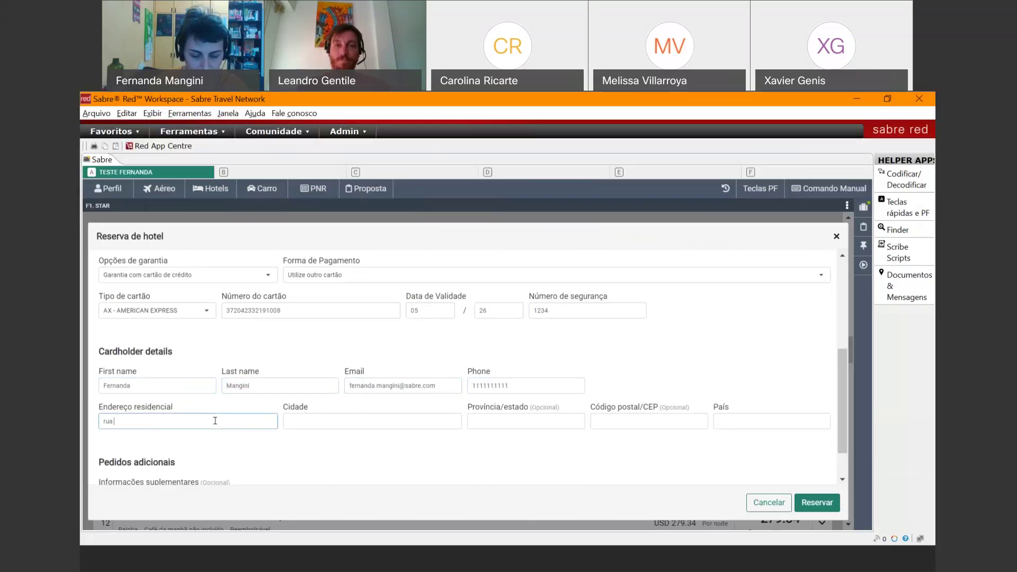
pyautogui.write(' bla bla bla')
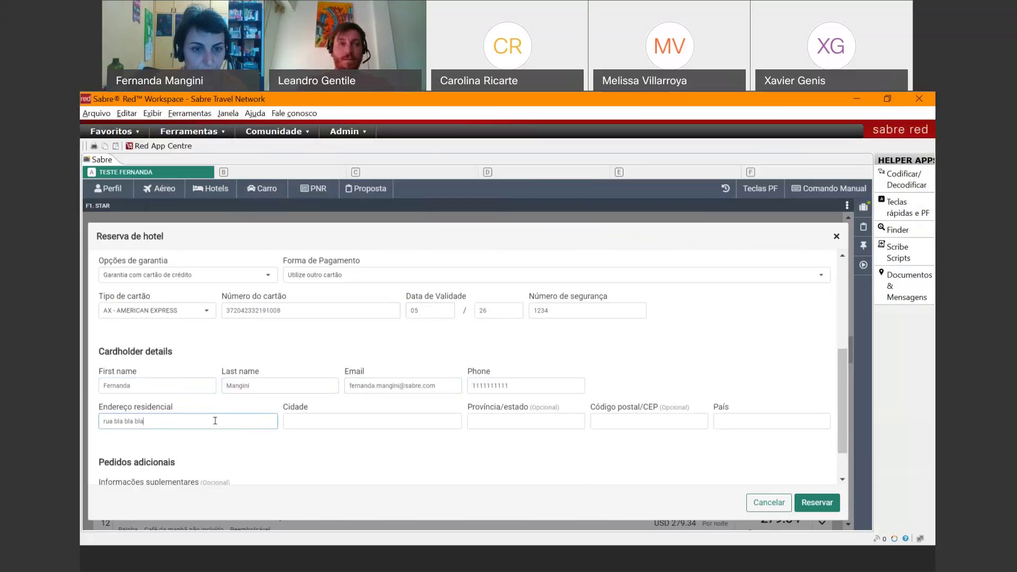
pyautogui.click(323, 421)
pyautogui.write('sa')
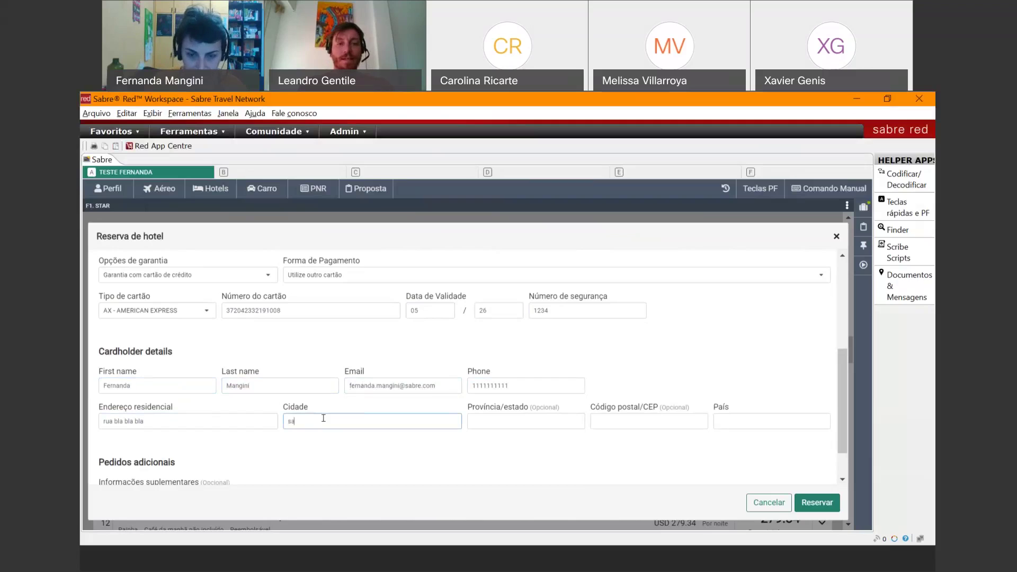
pyautogui.write('o paulo')
pyautogui.click(511, 419)
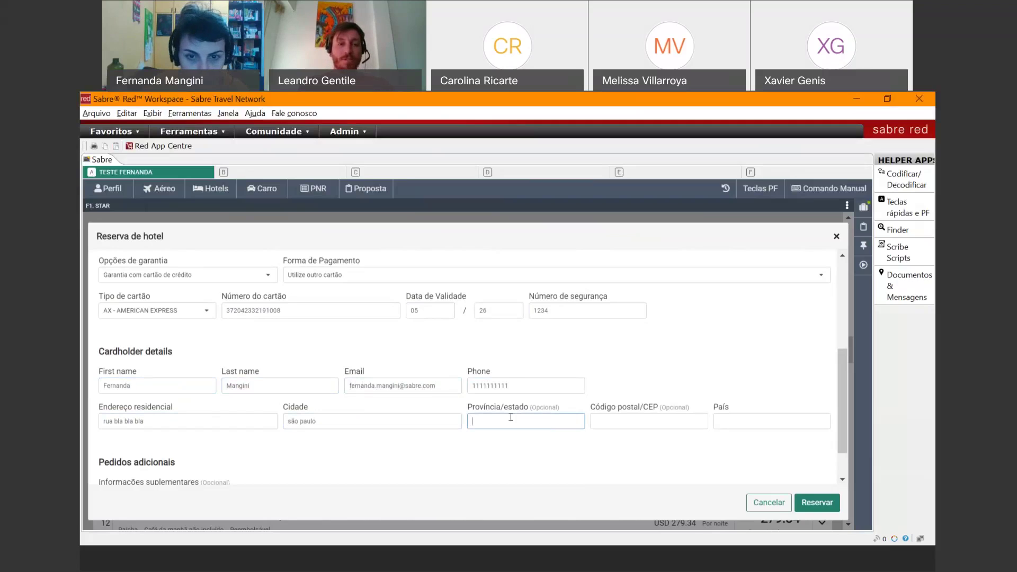
pyautogui.write('sp')
pyautogui.click(617, 421)
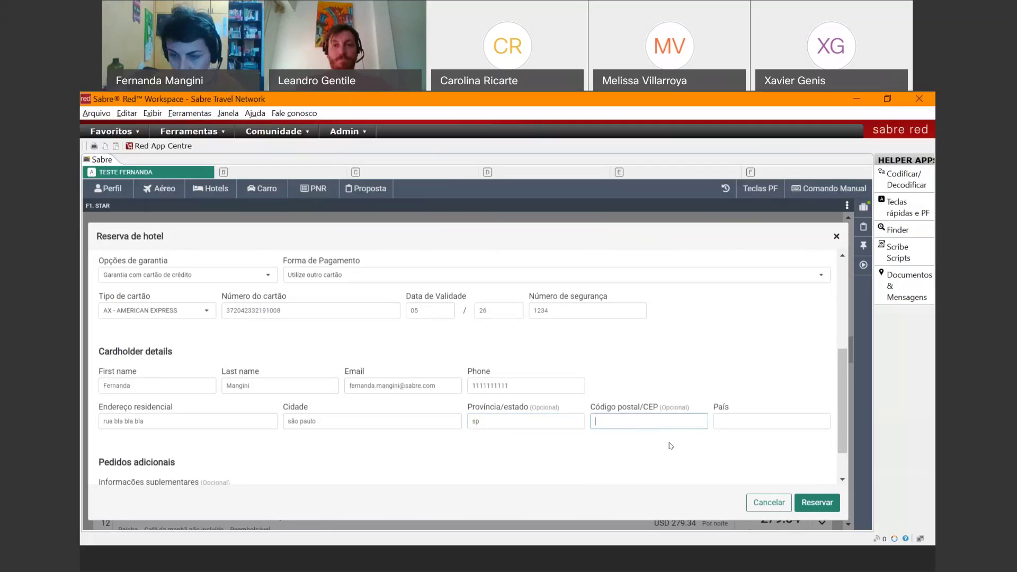
pyautogui.write('2208')
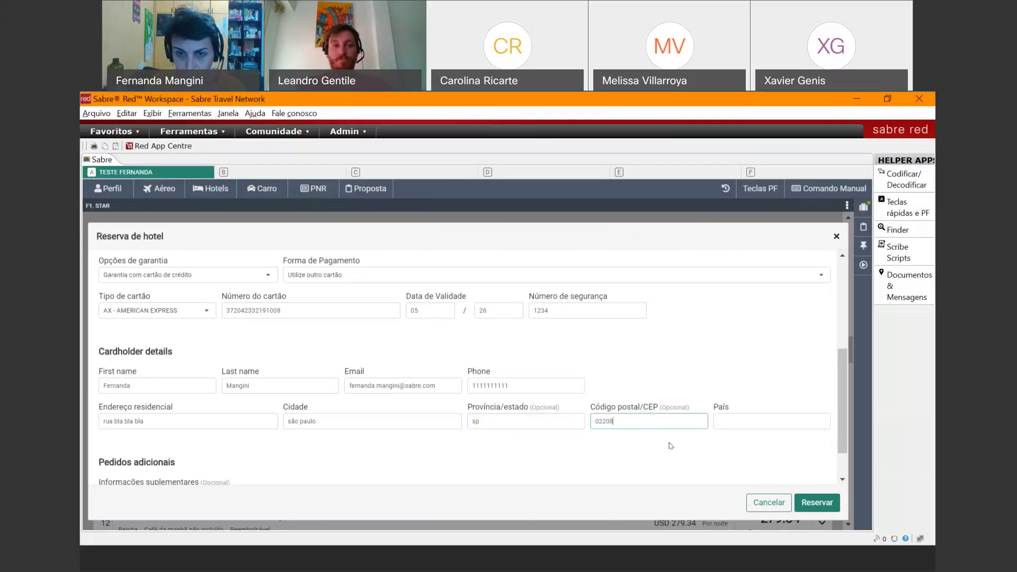
pyautogui.write('010')
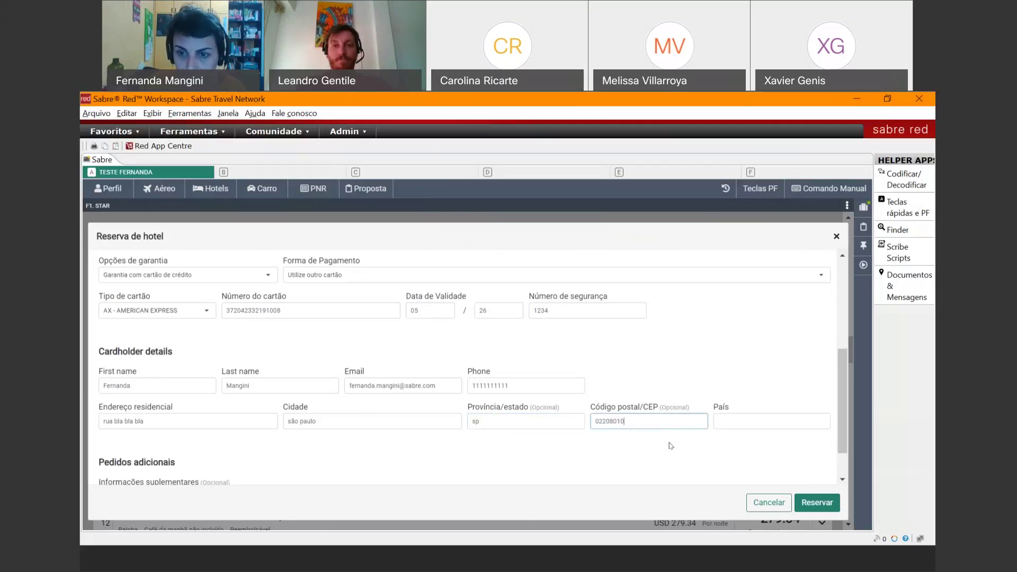
pyautogui.click(730, 418)
pyautogui.write('br')
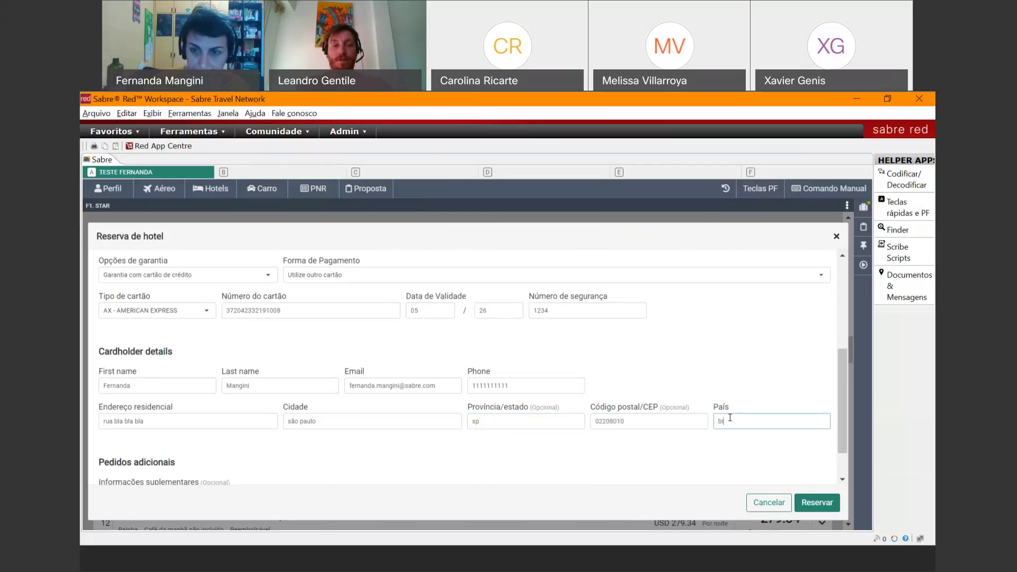
pyautogui.click(732, 443)
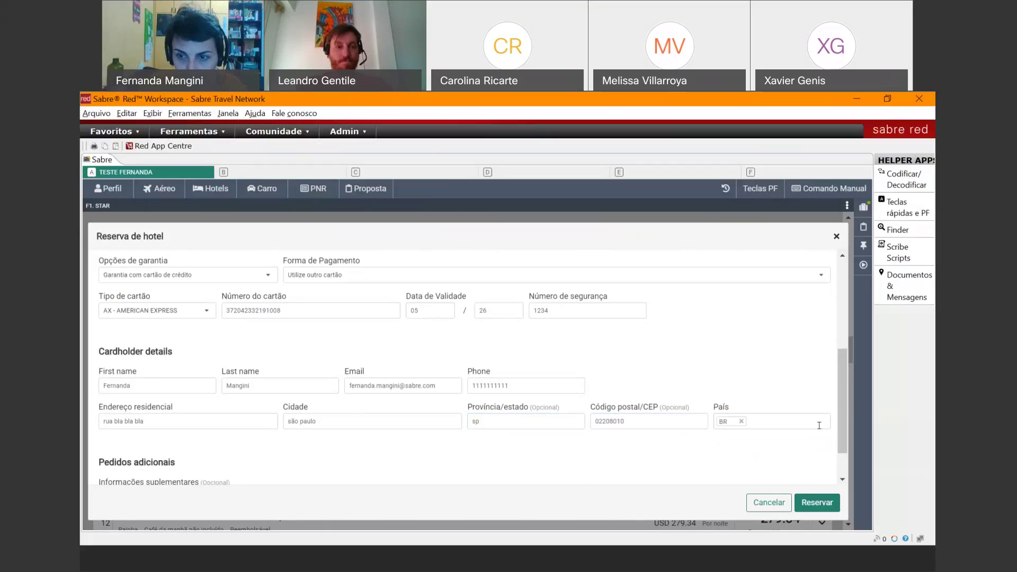
# - Submit the hotel reservation with Reservar
pyautogui.moveTo(844, 437); pyautogui.dragTo(844, 457)
pyautogui.click(302, 450)
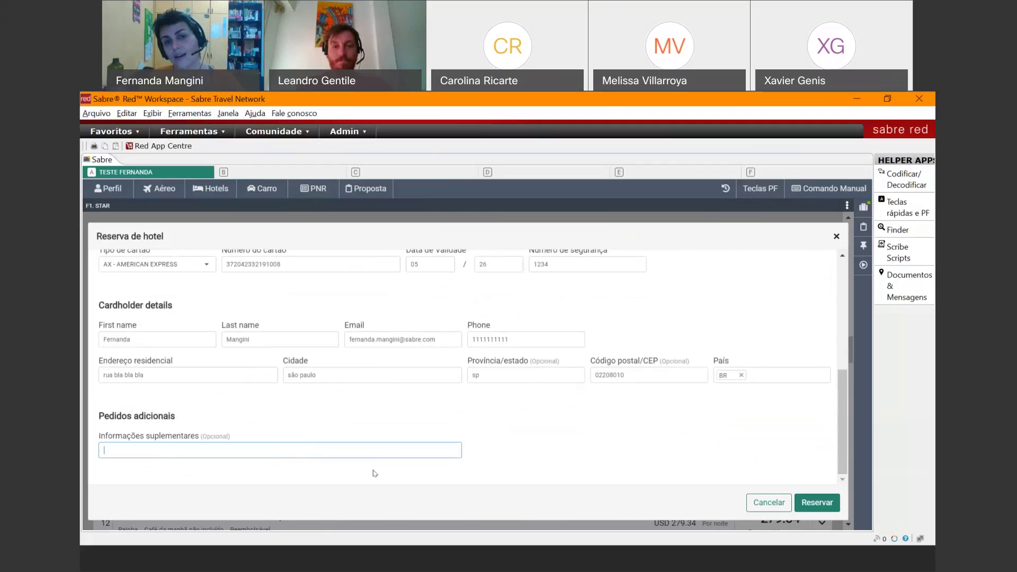
pyautogui.click(829, 494)
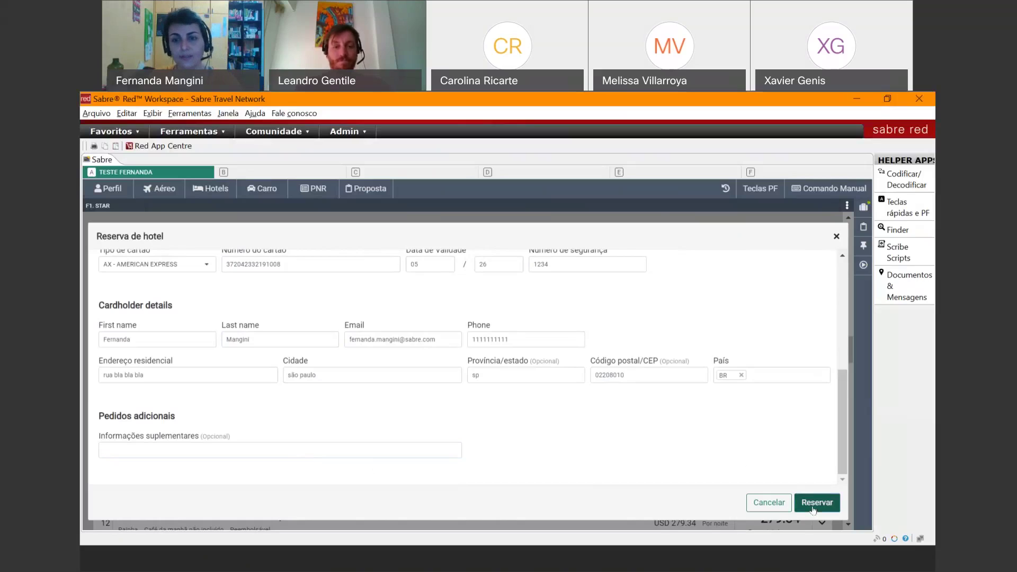
# - Confirm the reservation request, then switch to manual command entry
pyautogui.click(814, 508)
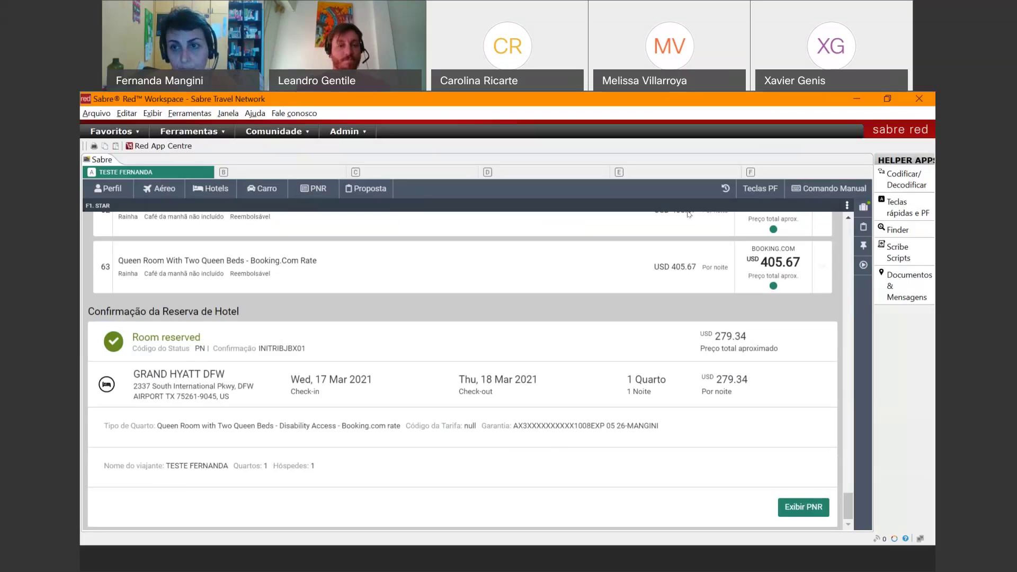
pyautogui.click(832, 192)
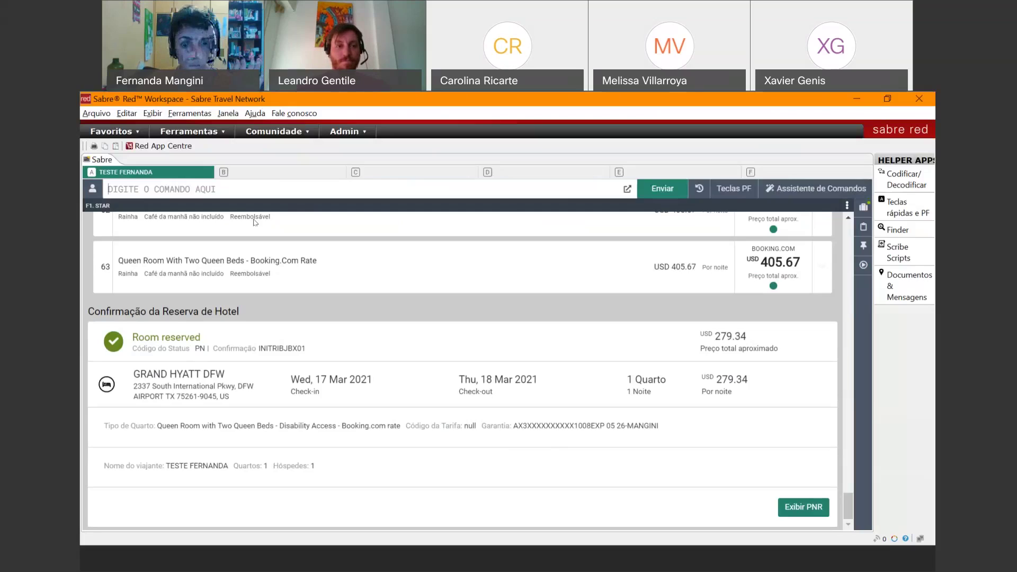
pyautogui.click(816, 189)
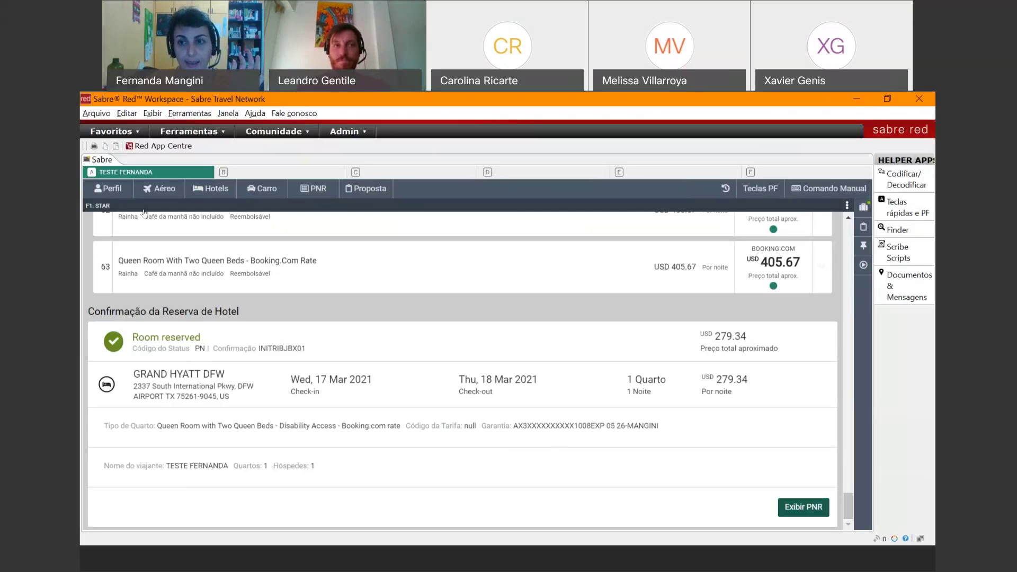
pyautogui.click(819, 192)
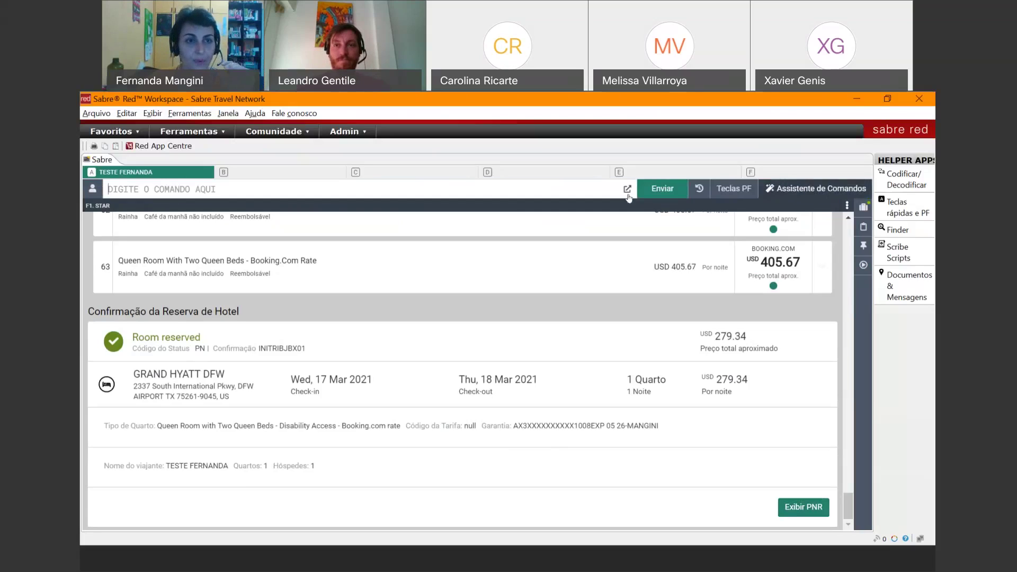
# - Enter received-from 6FER, then ER to end and redisplay the PNR
pyautogui.write('6FER')
pyautogui.press('Return')
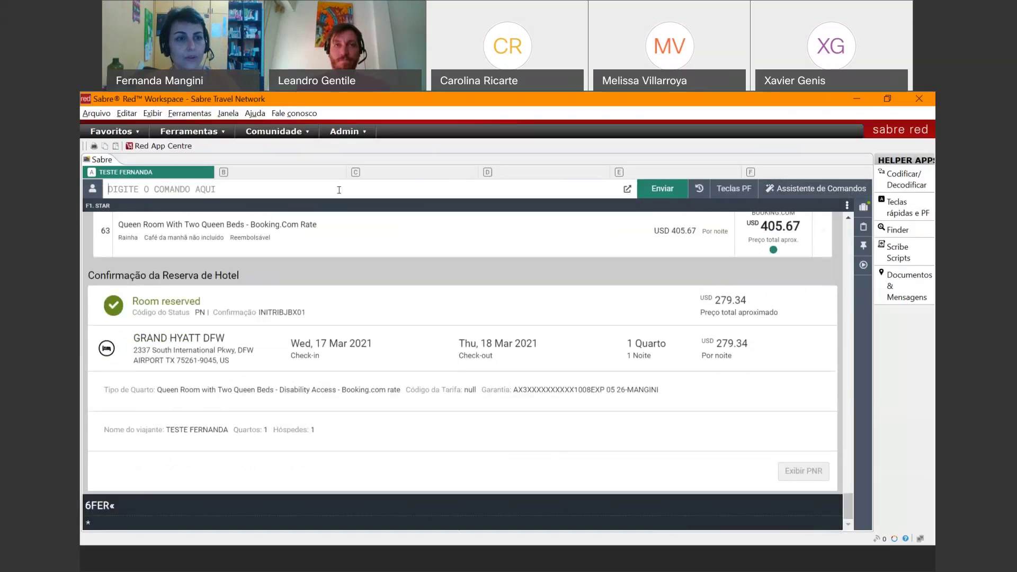
pyautogui.write('ER')
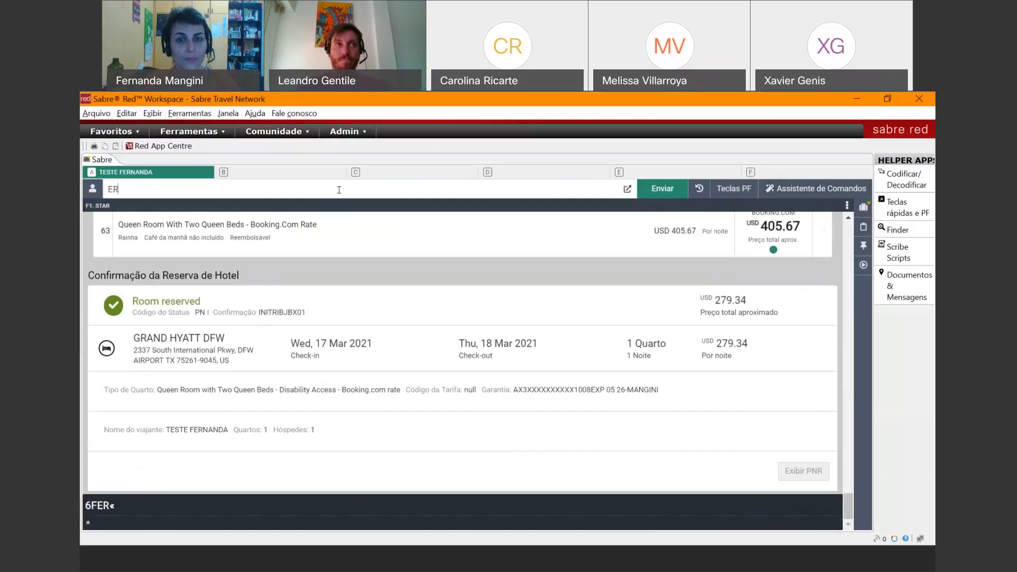
pyautogui.press('Return')
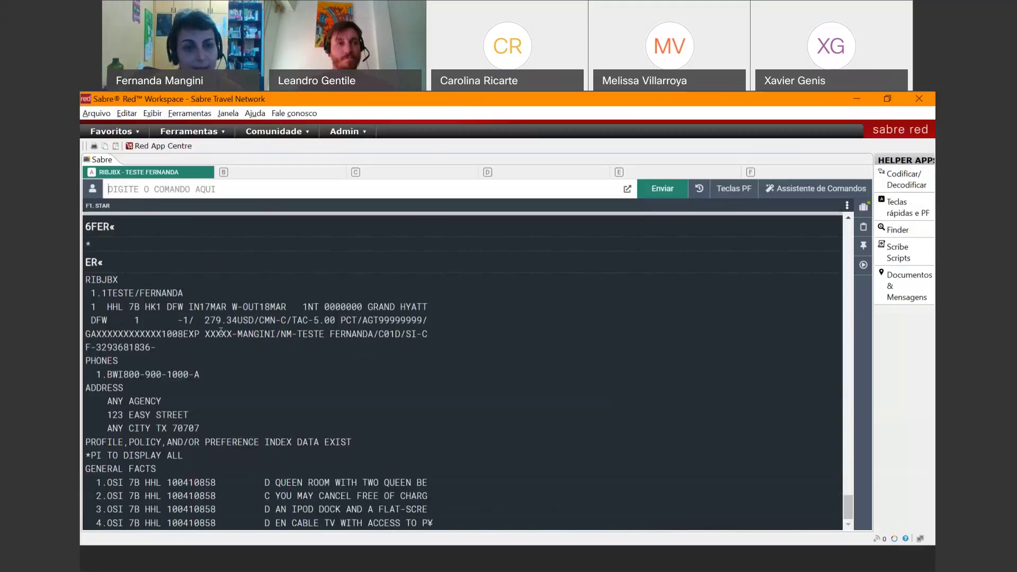
# - Highlight the 7B code and the SI-line hotel confirmation entry, then switch to PowerPoint
pyautogui.moveTo(129, 306); pyautogui.dragTo(140, 305)
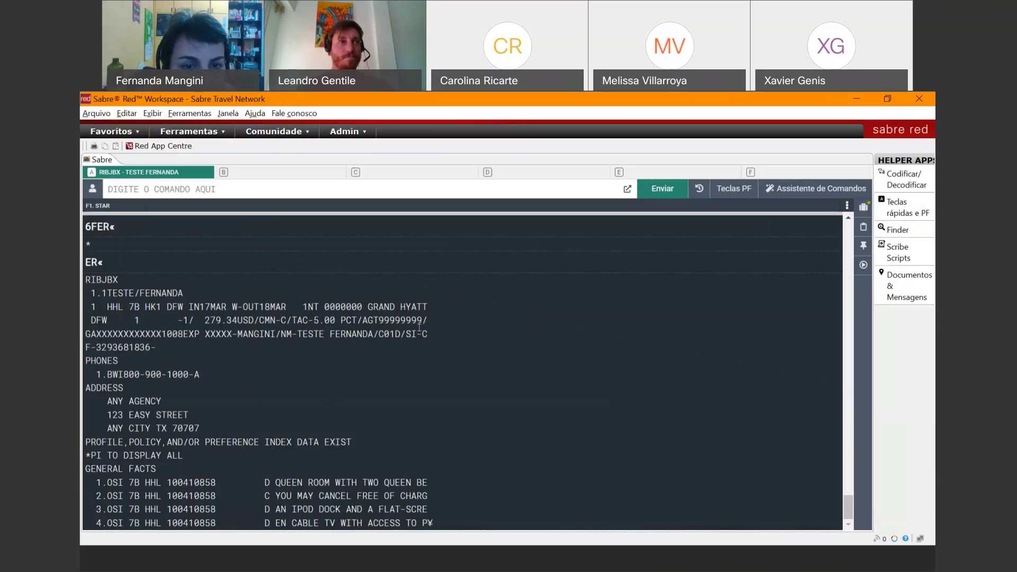
pyautogui.moveTo(423, 333); pyautogui.dragTo(439, 345)
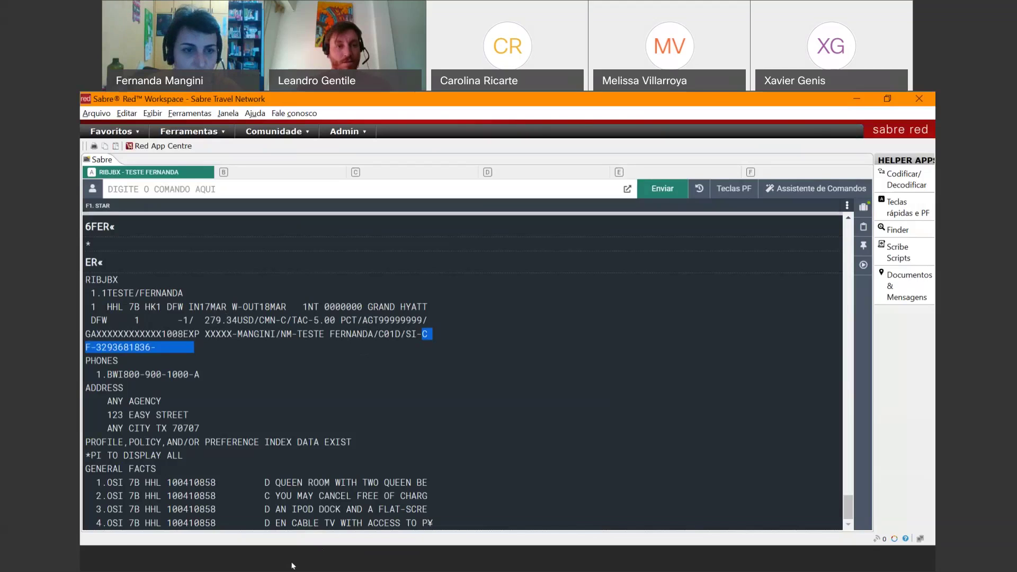
pyautogui.hotkey('alt', 'Tab')
# - Show the SABRE RED 360 slide 10, then return to Sabre Red Workspace
pyautogui.click(149, 360)
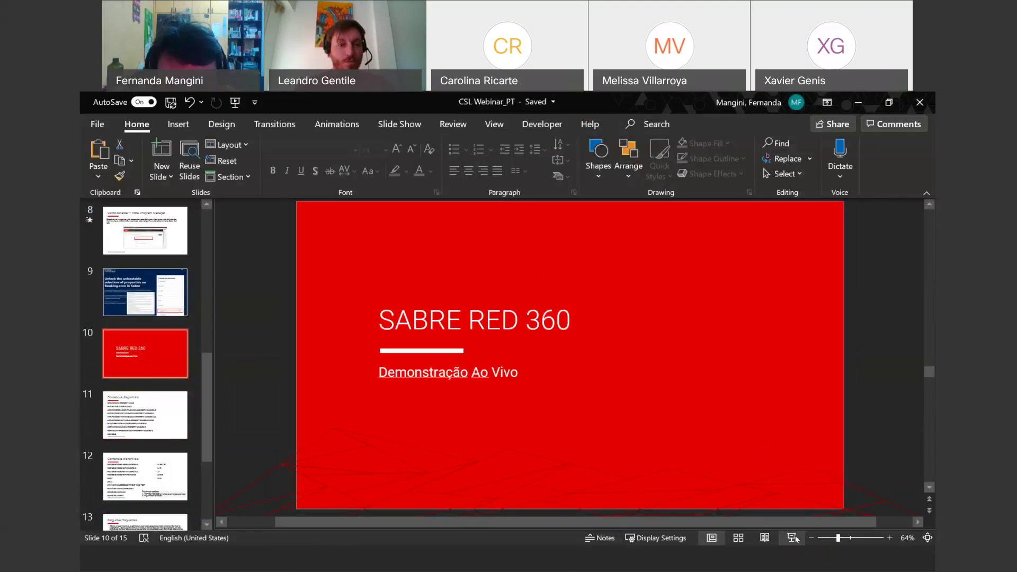
pyautogui.click(563, 568)
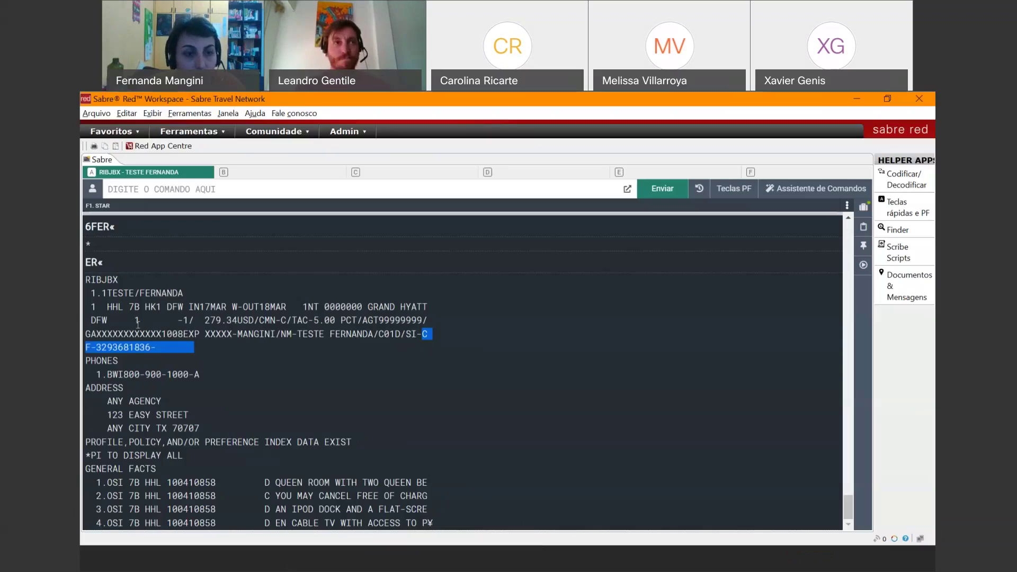
# - Highlight only the hotel confirmation number after F- on the PNR
pyautogui.click(131, 347)
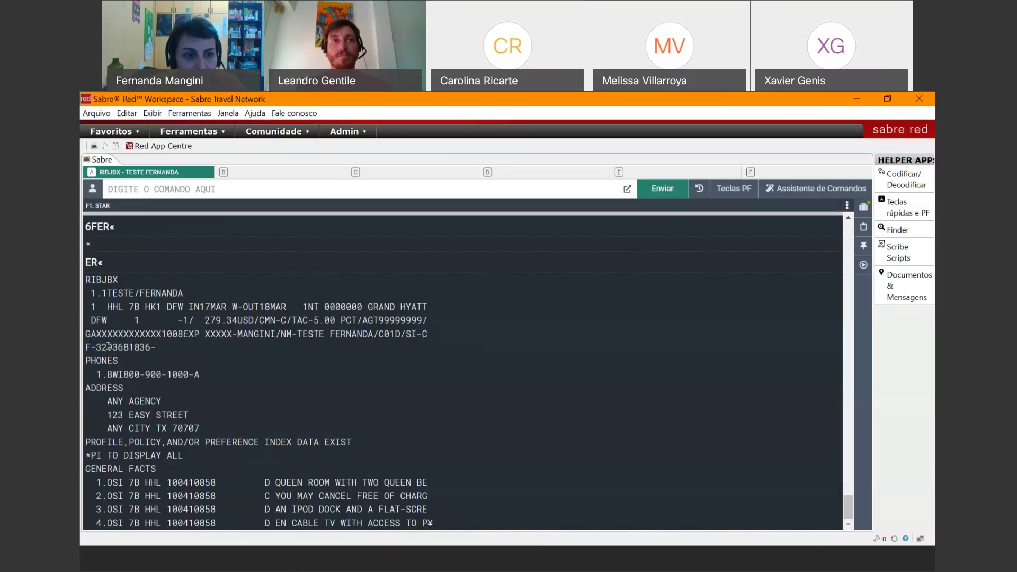
pyautogui.moveTo(96, 347); pyautogui.dragTo(148, 349)
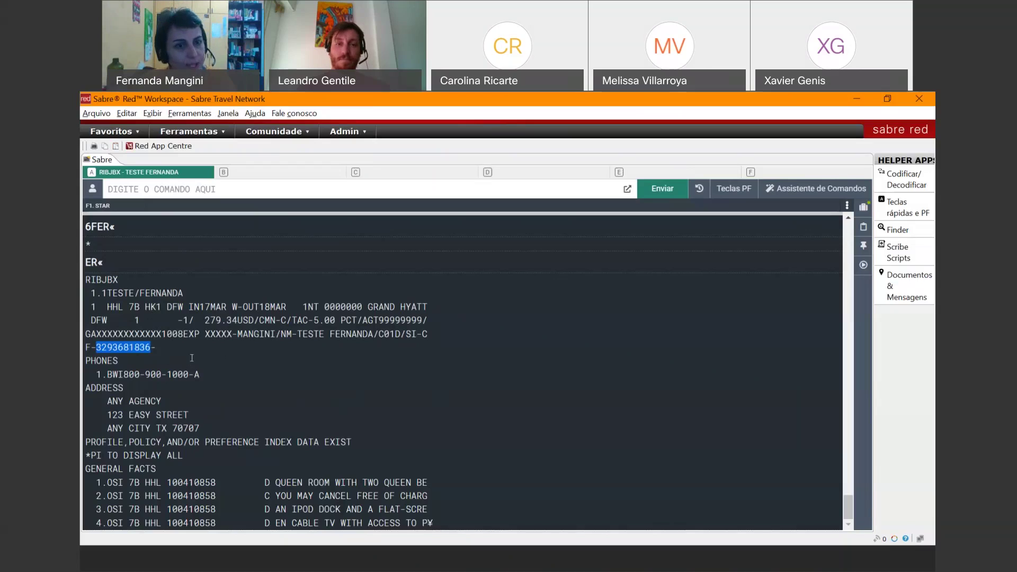
# - Highlight the record line with its trailing dash, then present slide 11 'Comandos disponíveis' full-screen
pyautogui.moveTo(96, 346); pyautogui.dragTo(156, 346)
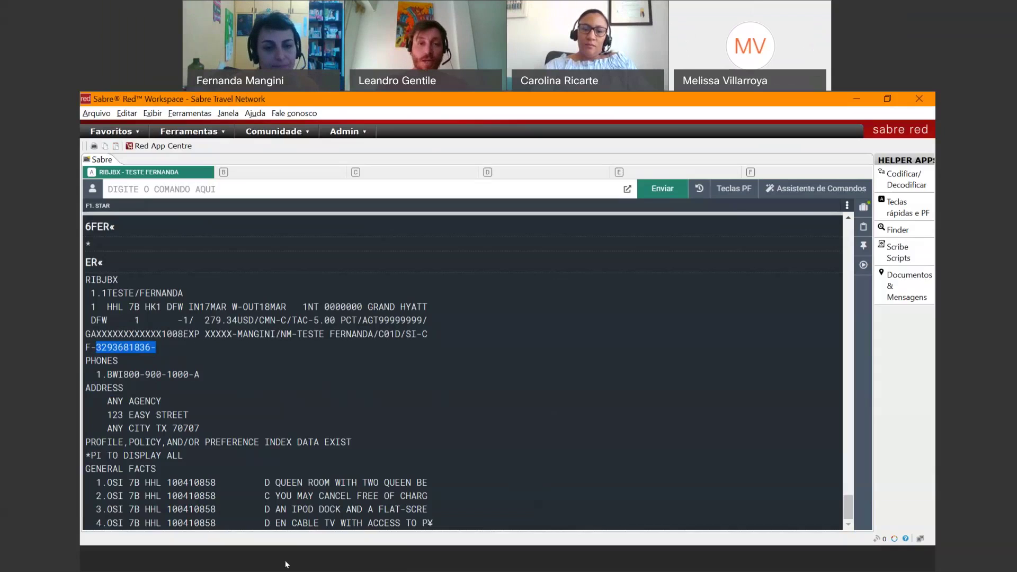
pyautogui.click(299, 571)
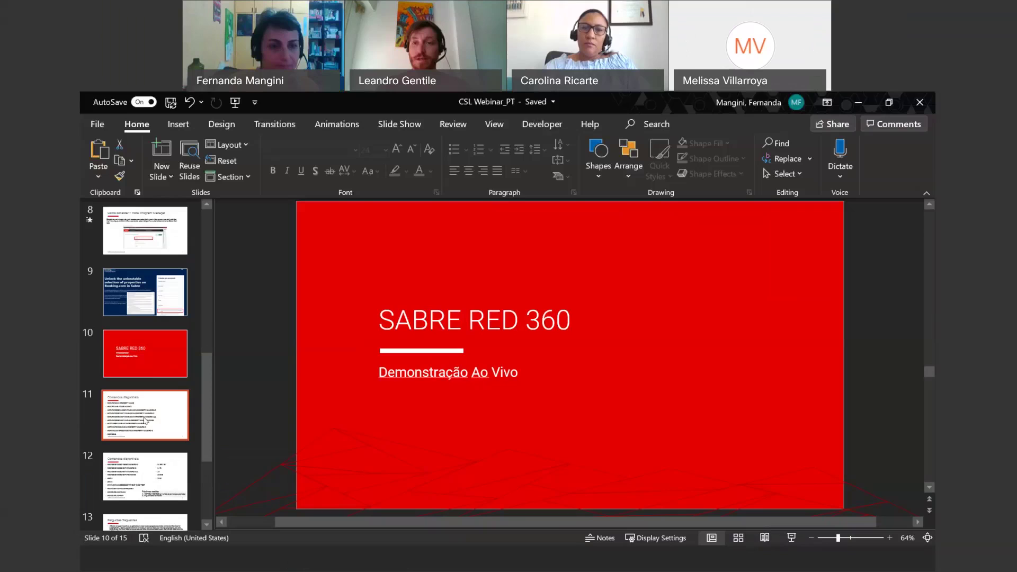
pyautogui.click(145, 415)
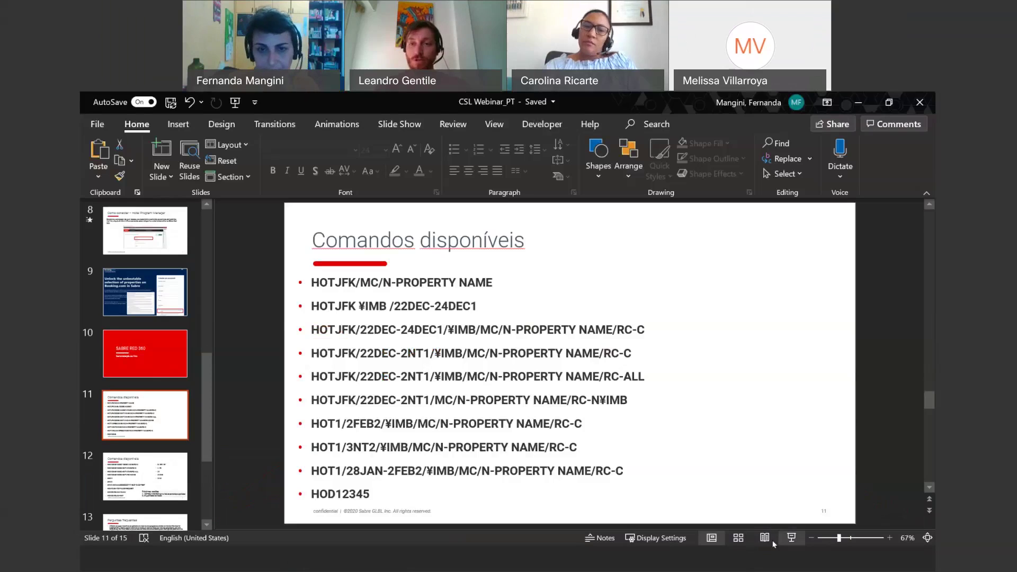
pyautogui.click(791, 537)
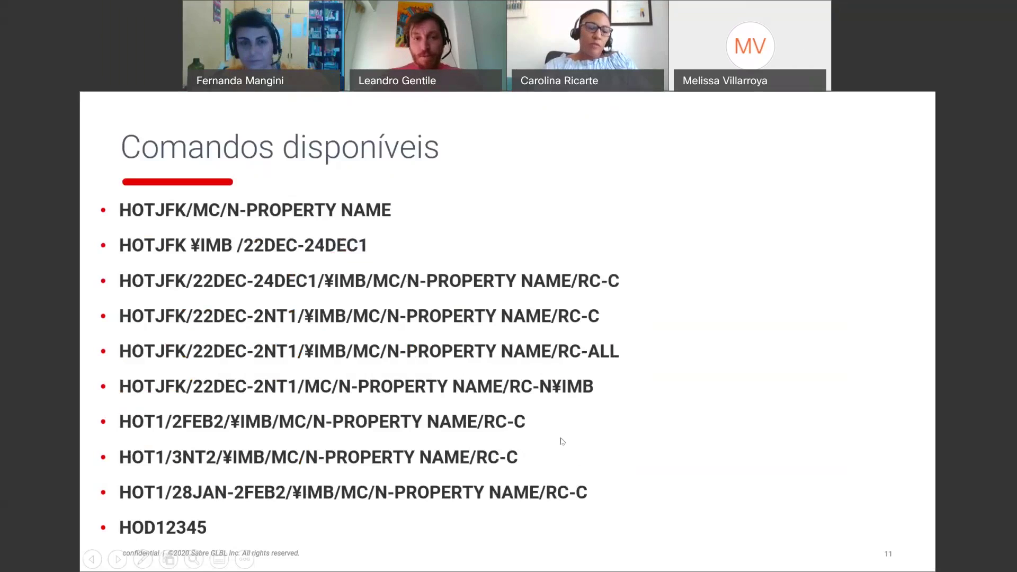